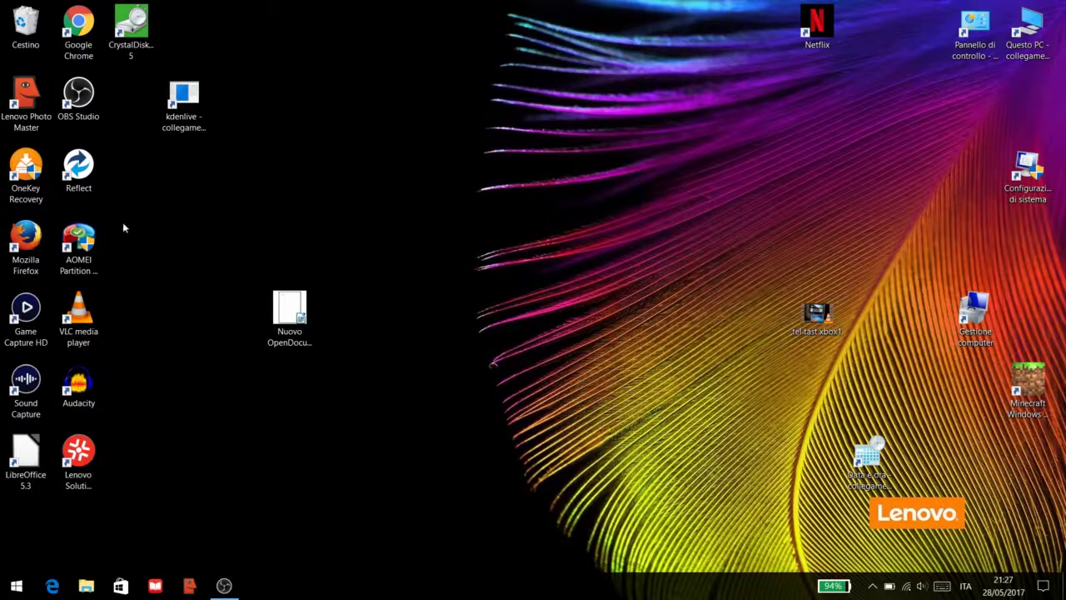
Open Firefox and load the copied MEGA link for the ScpServer.rar download page.
click(31, 239)
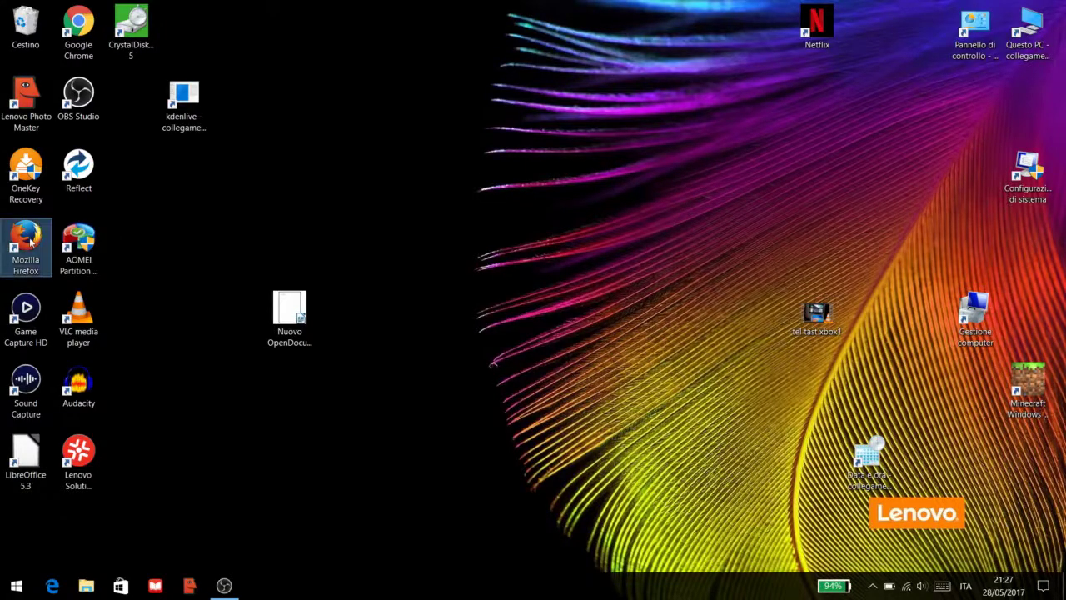
double_click(30, 241)
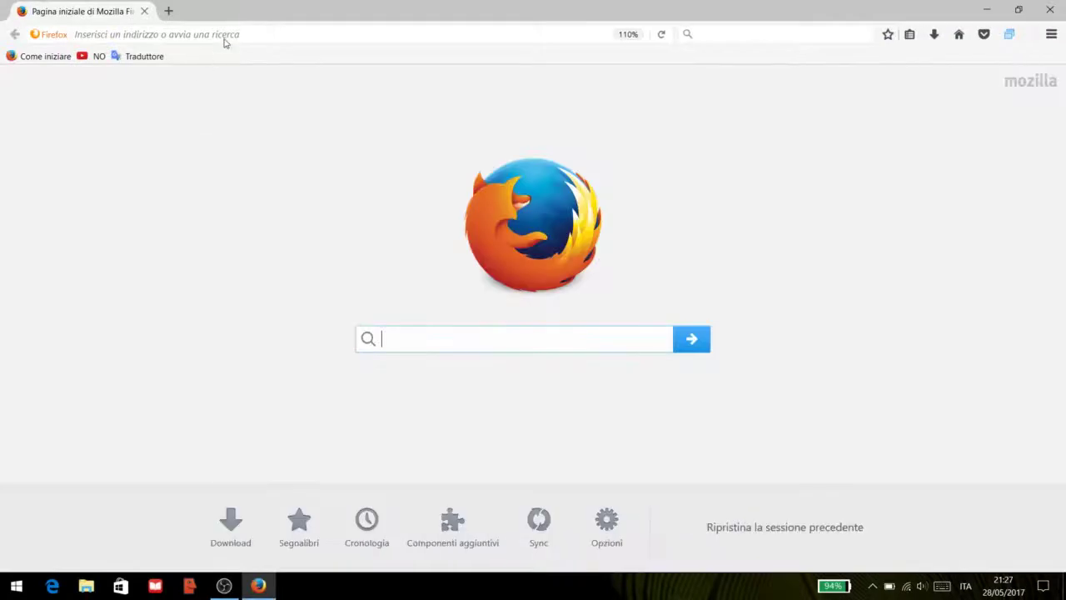
click(226, 36)
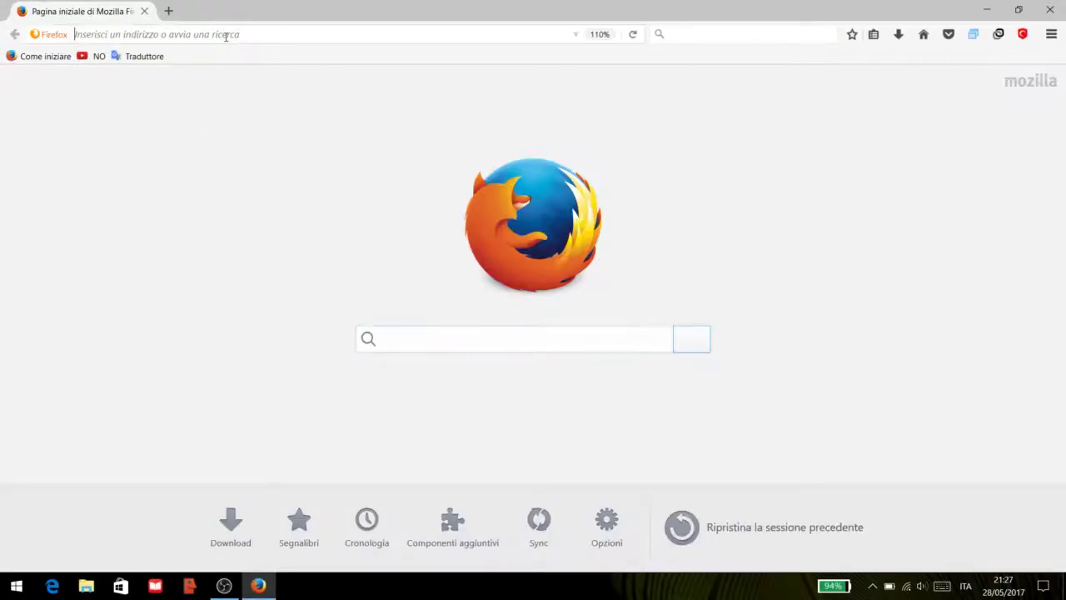
right_click(226, 36)
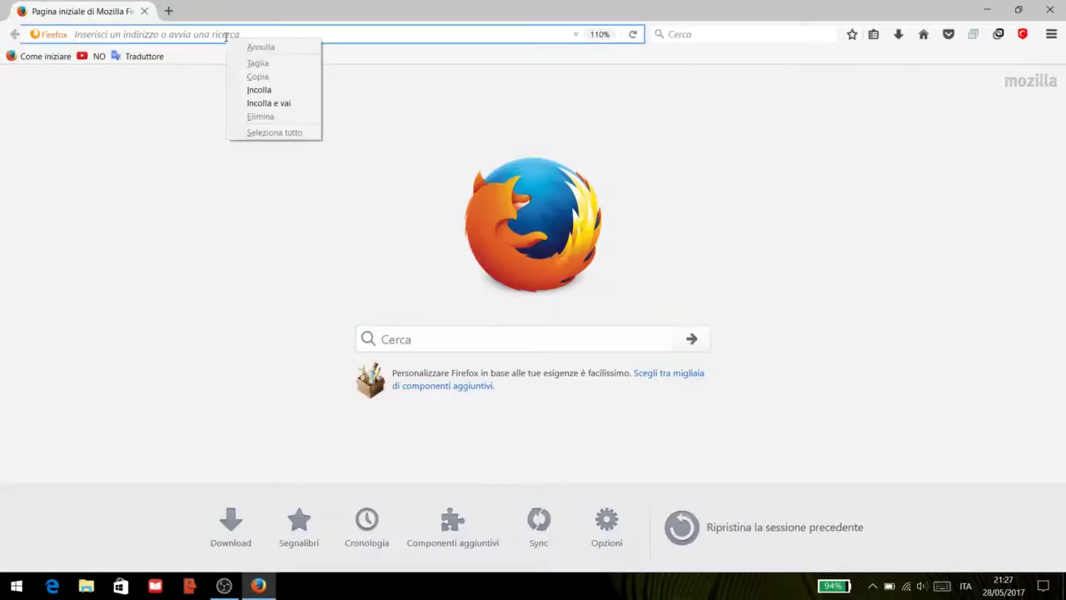
click(268, 97)
key(Return)
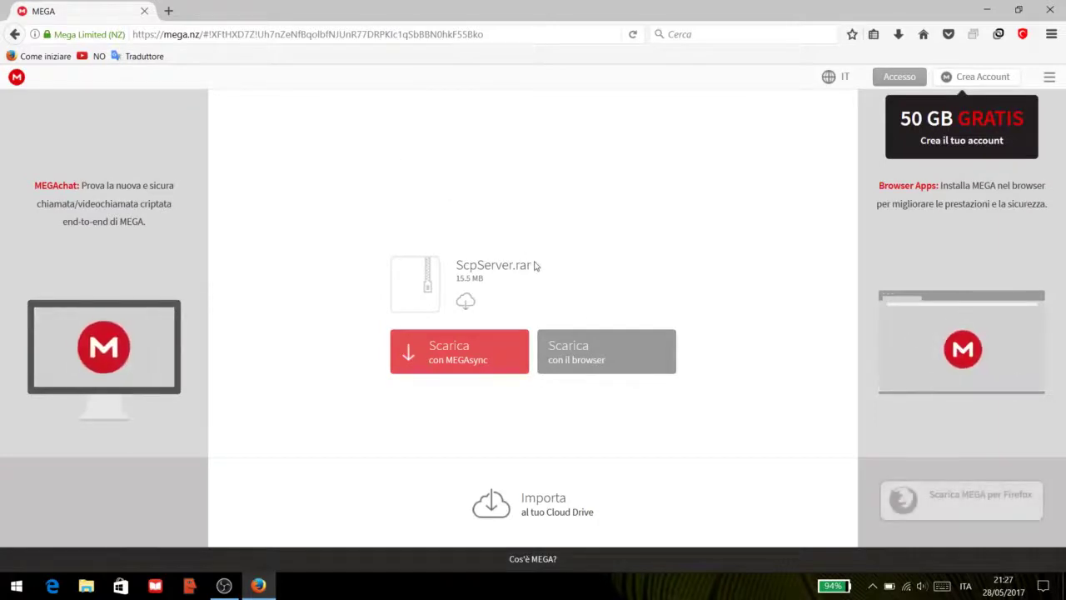
Download ScpServer.rar through the browser, save the file and open the folder containing it.
click(610, 348)
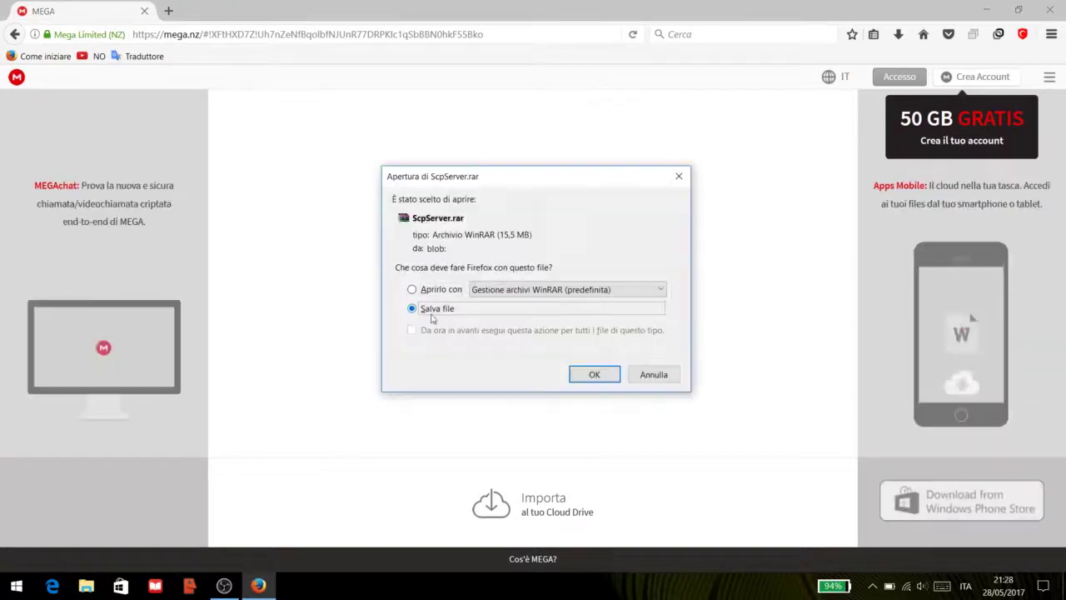
click(600, 374)
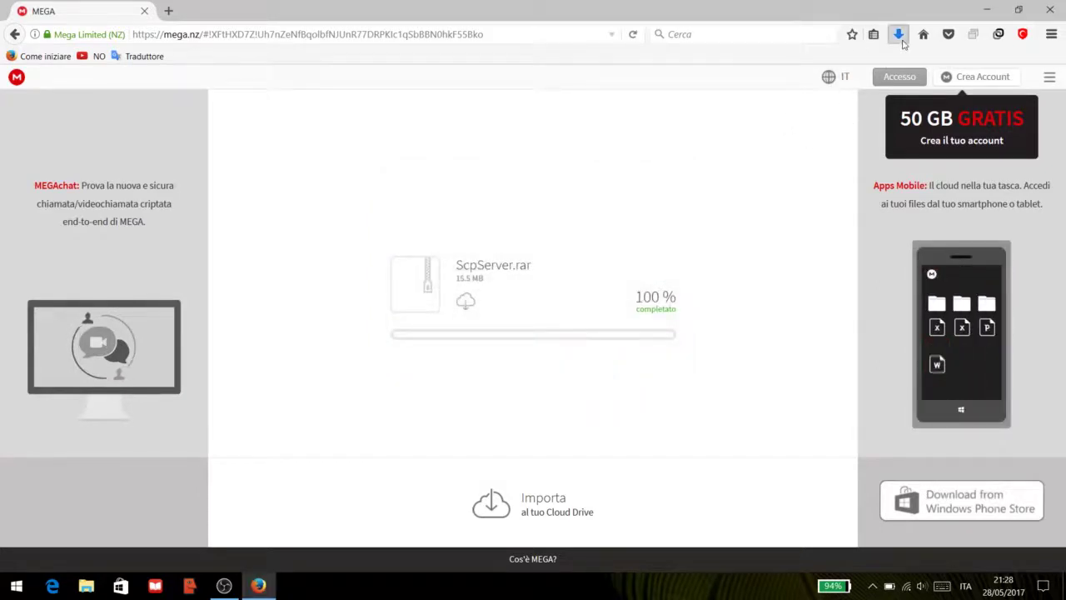
click(900, 38)
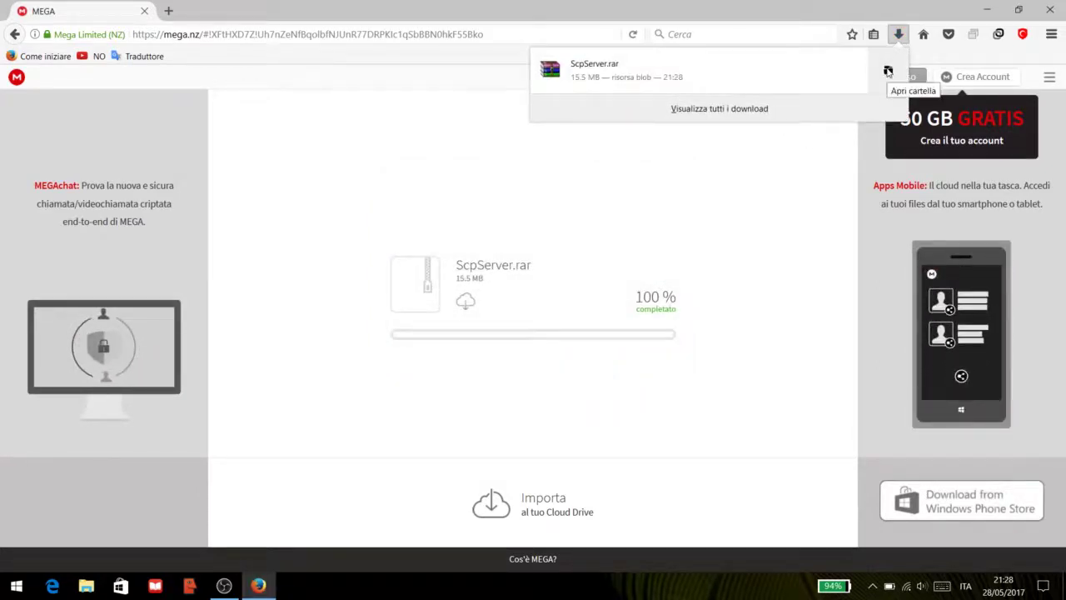
click(888, 72)
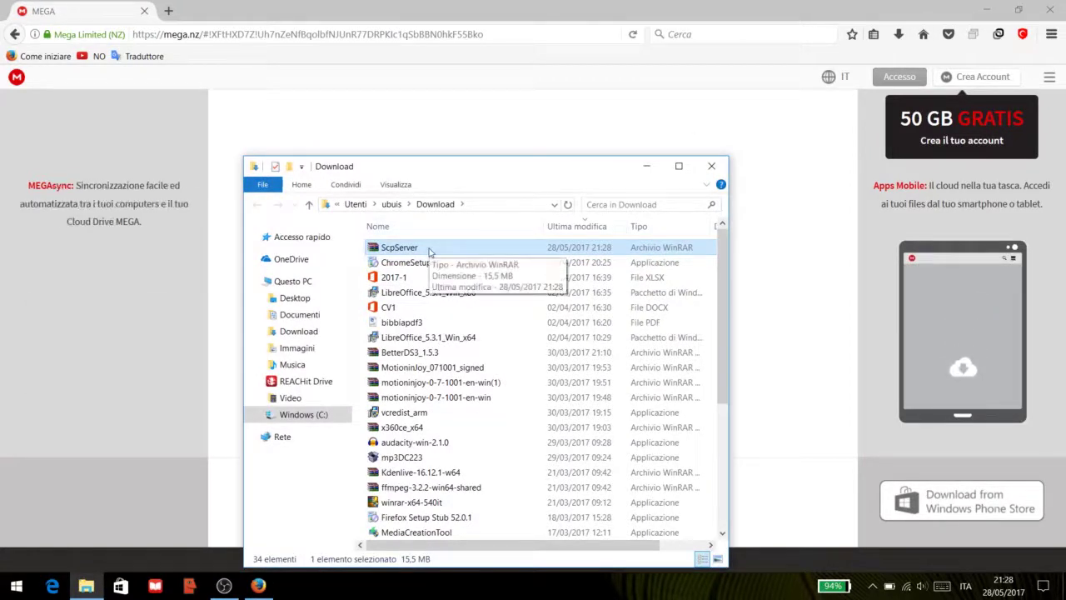
Minimize Firefox, open the ScpServer archive in WinRAR and go to its ScpServer\bin folder.
click(984, 11)
double_click(441, 248)
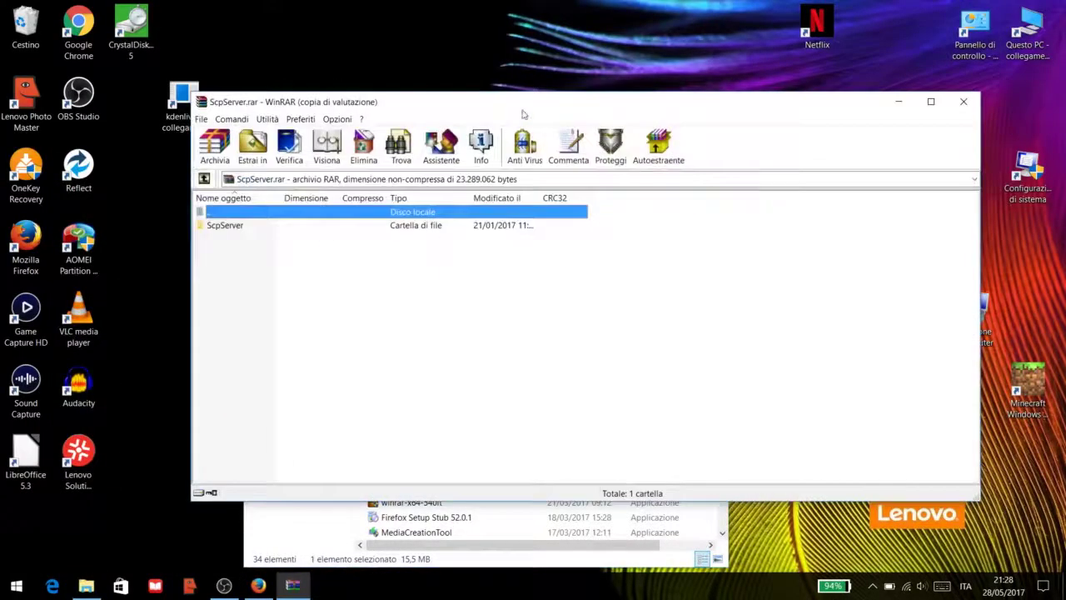
click(655, 306)
click(243, 226)
double_click(243, 226)
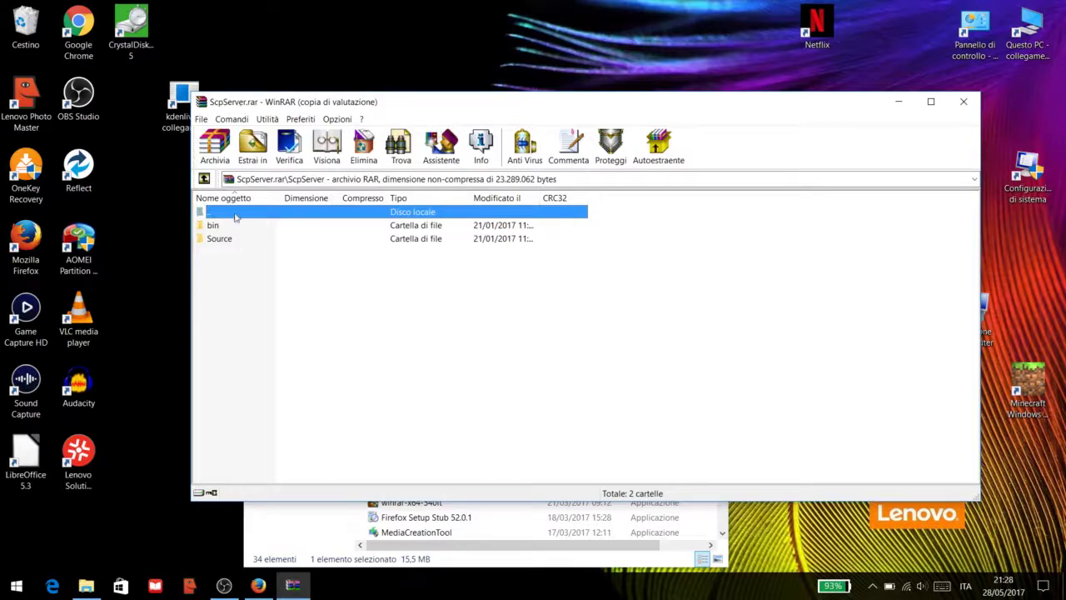
double_click(215, 226)
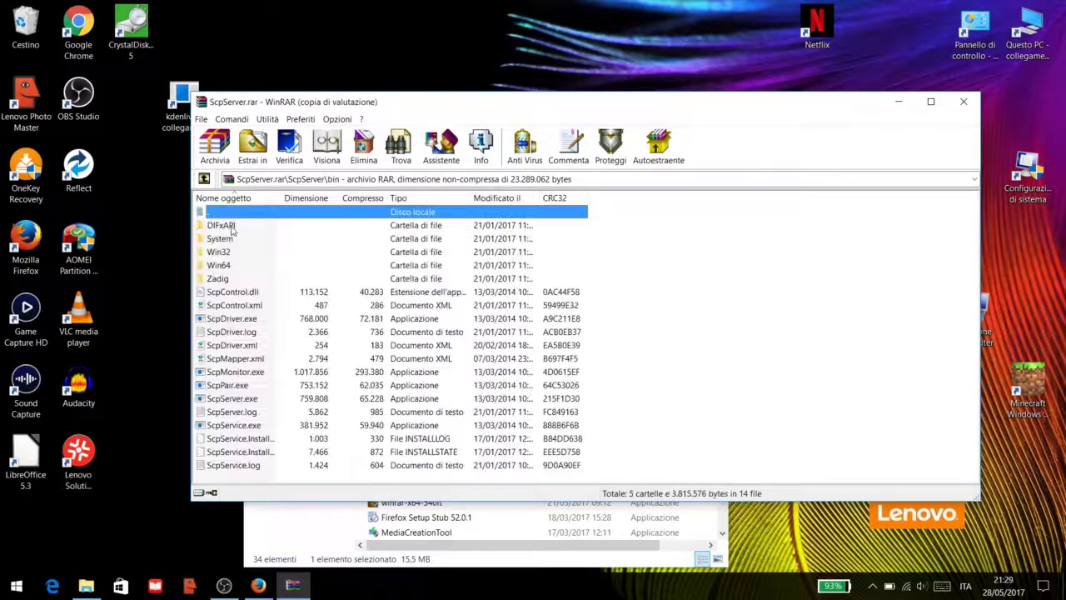
Run ScpDriver.exe to install the SCP driver with the default options, exit the installer and decline updating the archive.
click(247, 320)
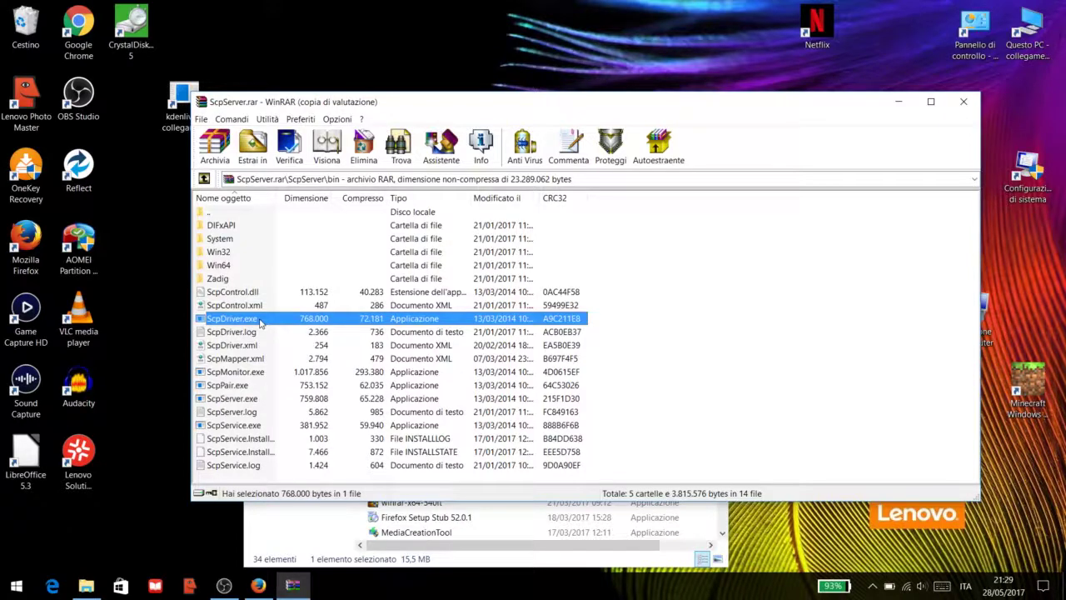
double_click(248, 319)
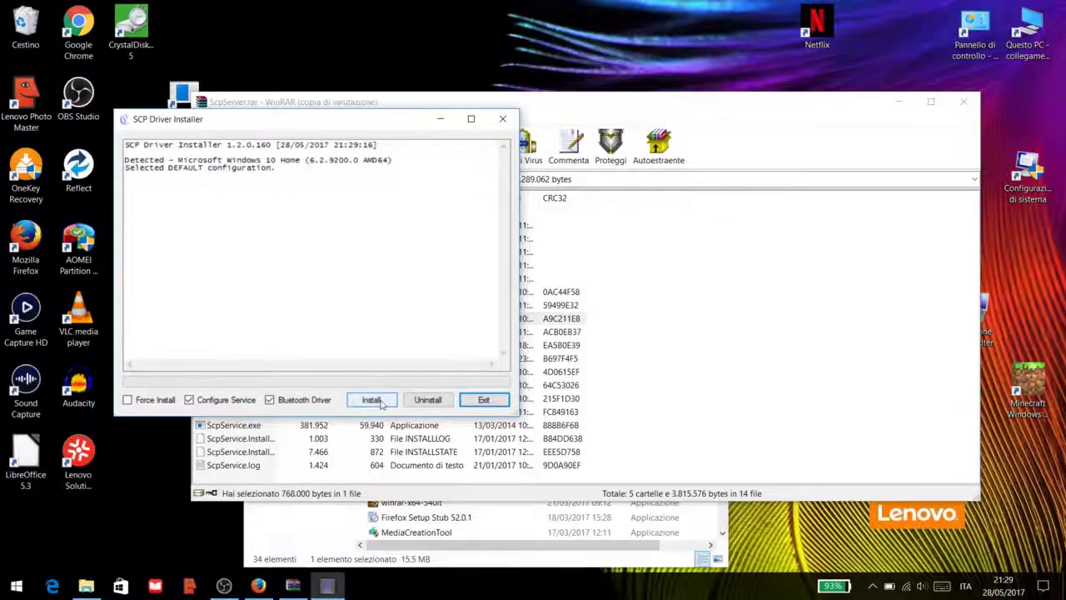
click(372, 400)
click(373, 400)
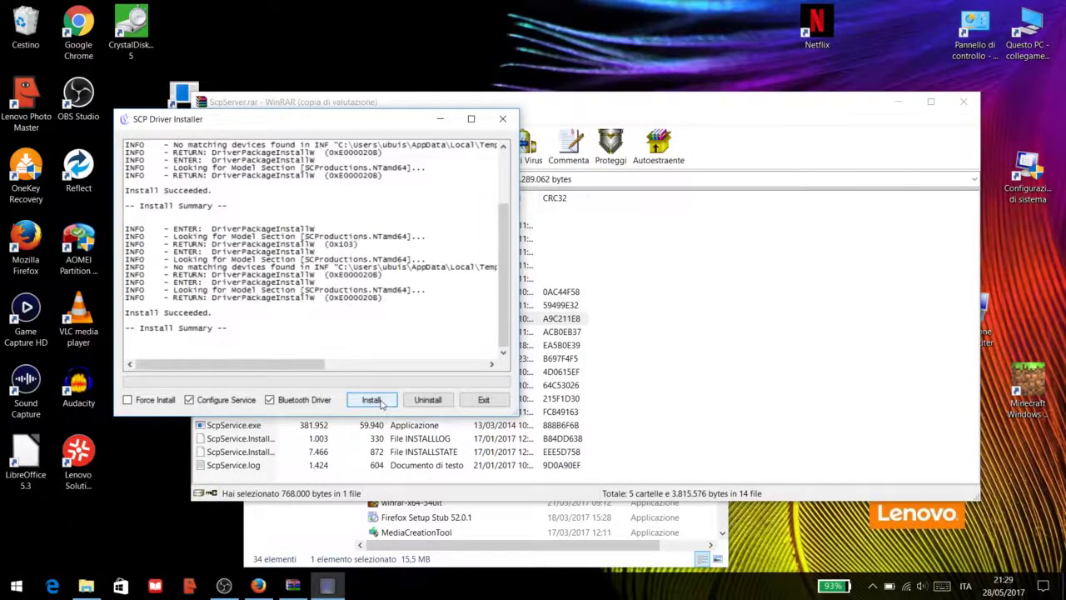
click(483, 400)
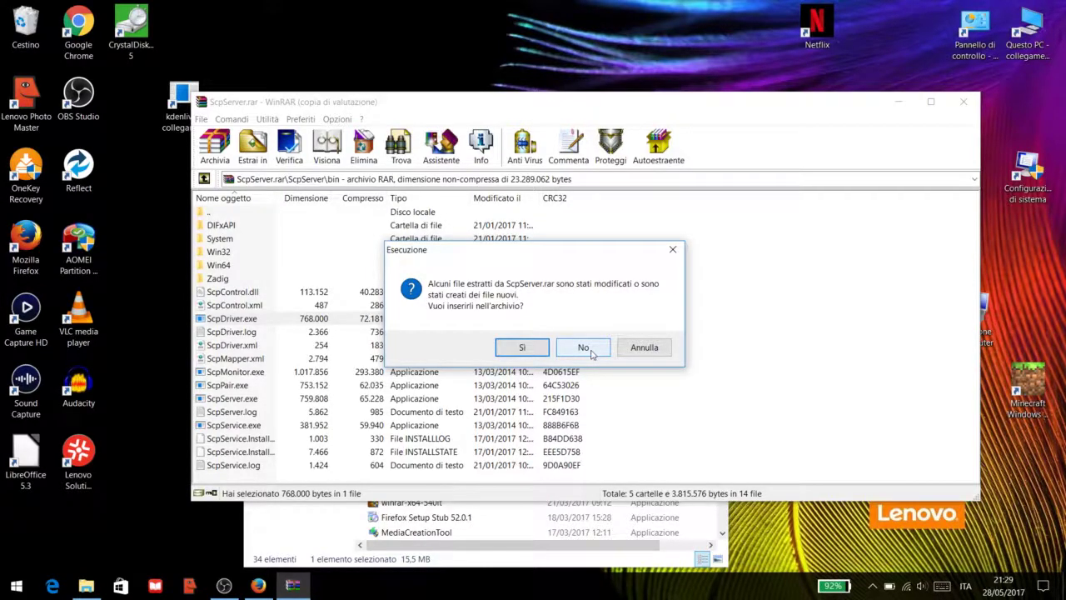
click(585, 349)
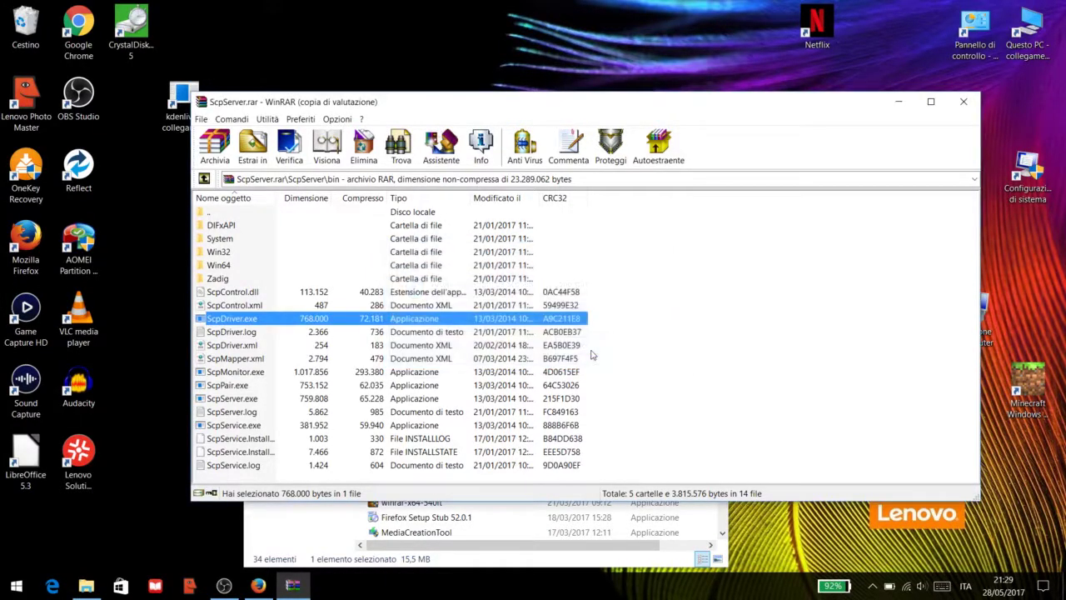
Run ScpServer.exe, select the DS3 controller on Pad 1 and minimize the SCP Server window.
click(234, 398)
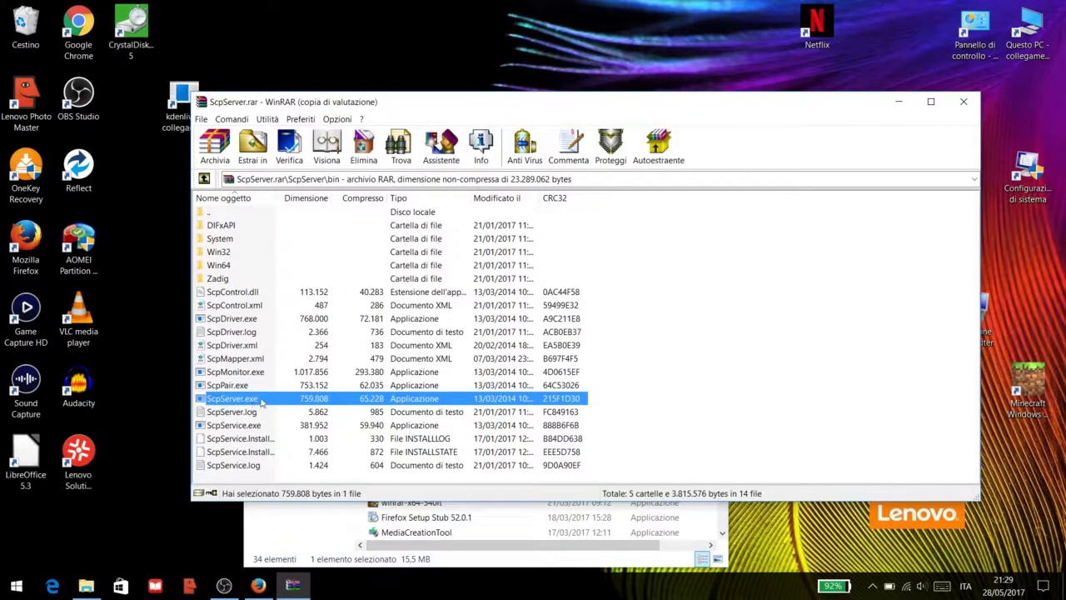
double_click(261, 402)
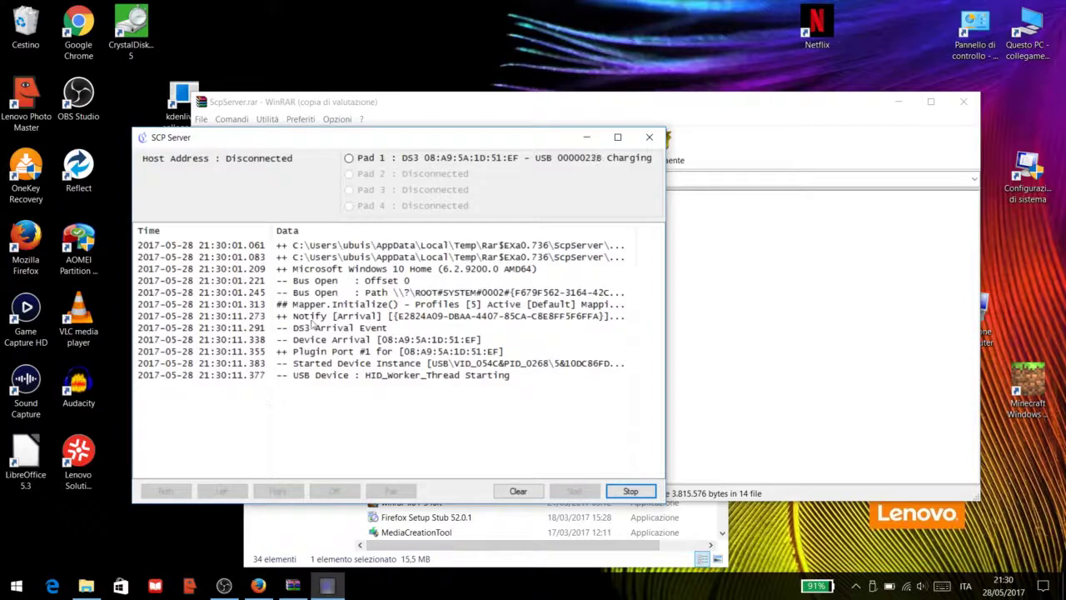
click(349, 159)
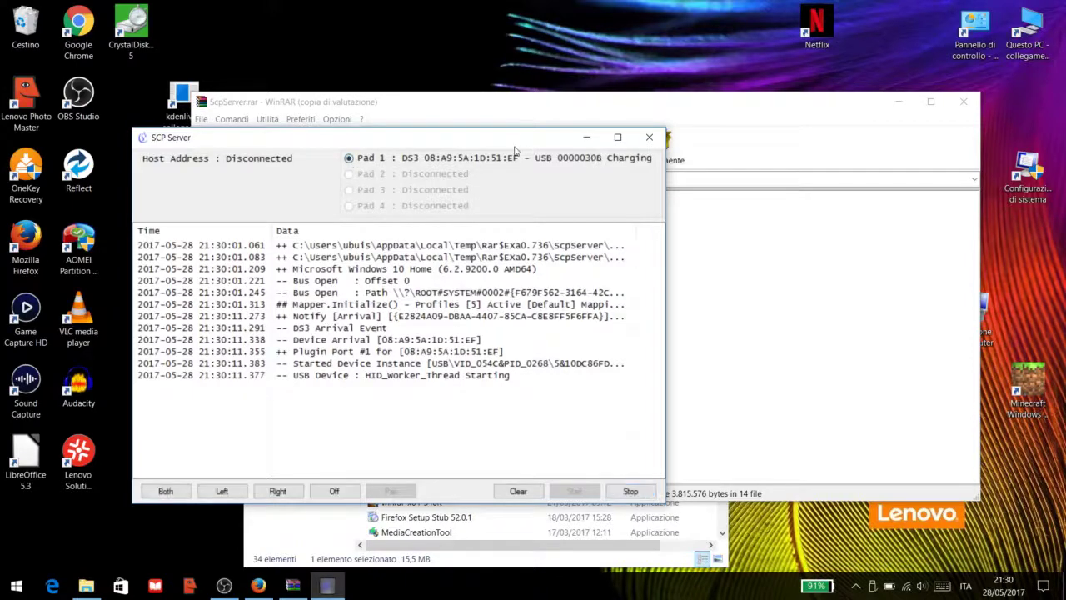
click(587, 138)
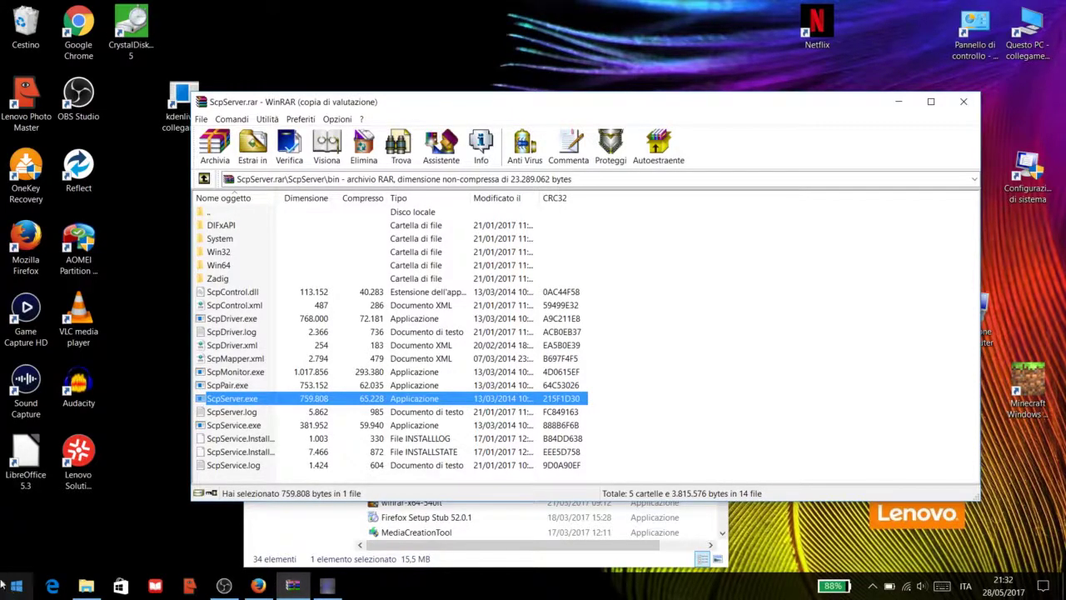
Open the Xbox app and test the controller by moving back and forth through the home page items.
click(12, 586)
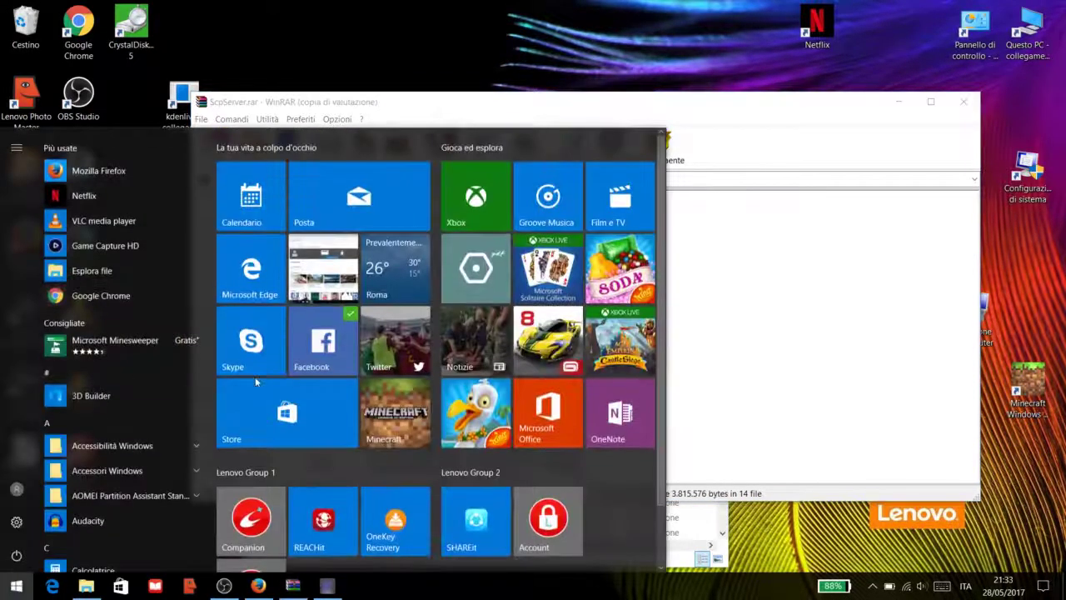
click(468, 221)
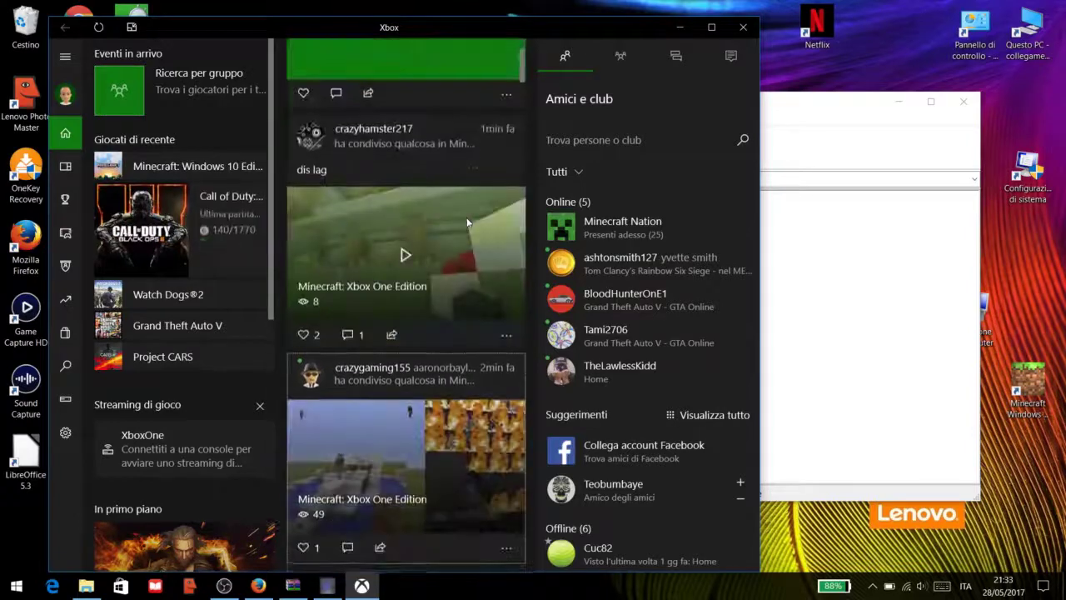
scroll(467, 223, down, 5)
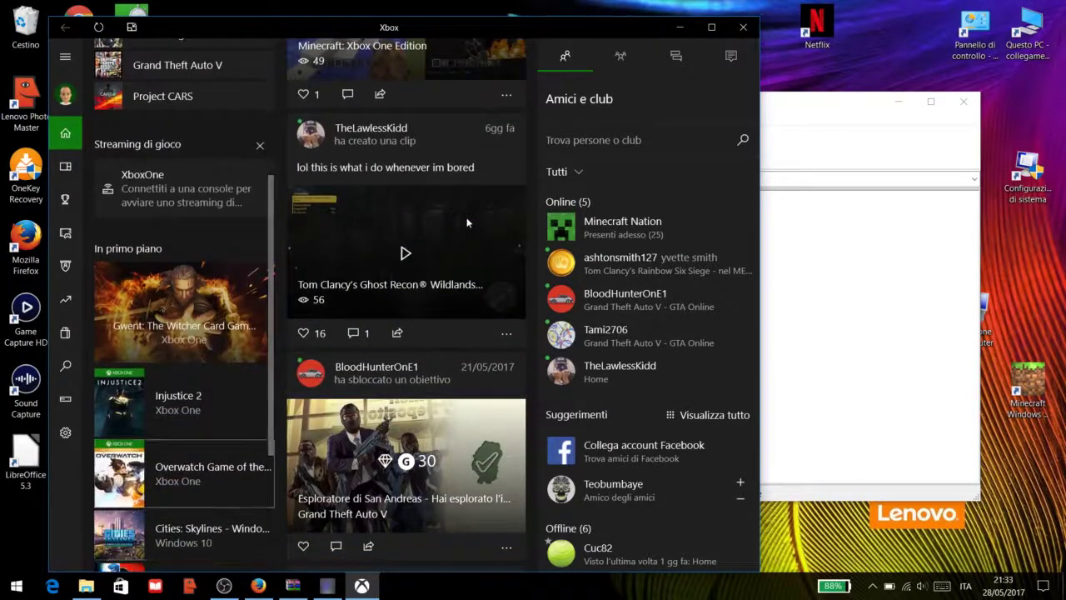
key(Tab)
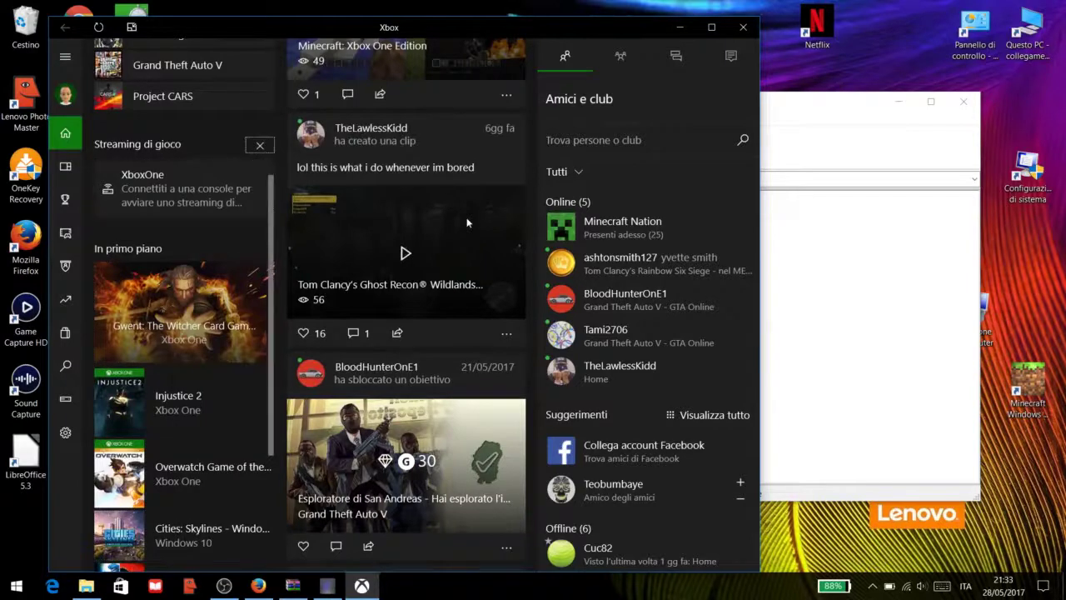
key(Tab)
key(Tab)
key(Tab)
key(Tab)
key(Tab)
key(shift+Tab)
key(shift+Tab)
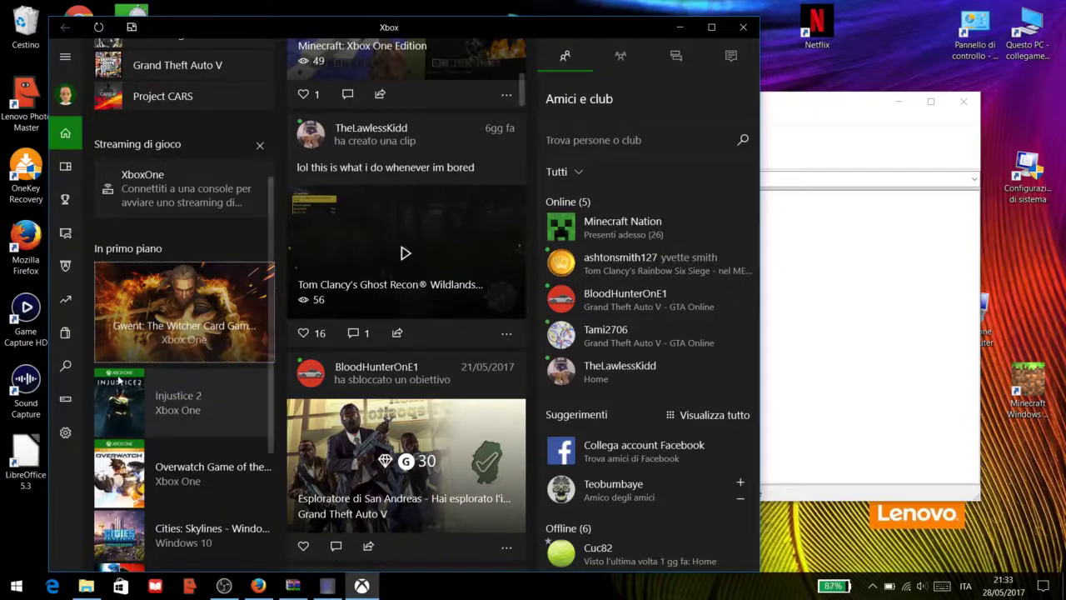
Connect the Xbox app to the XboxOne console from its list of devices.
click(66, 406)
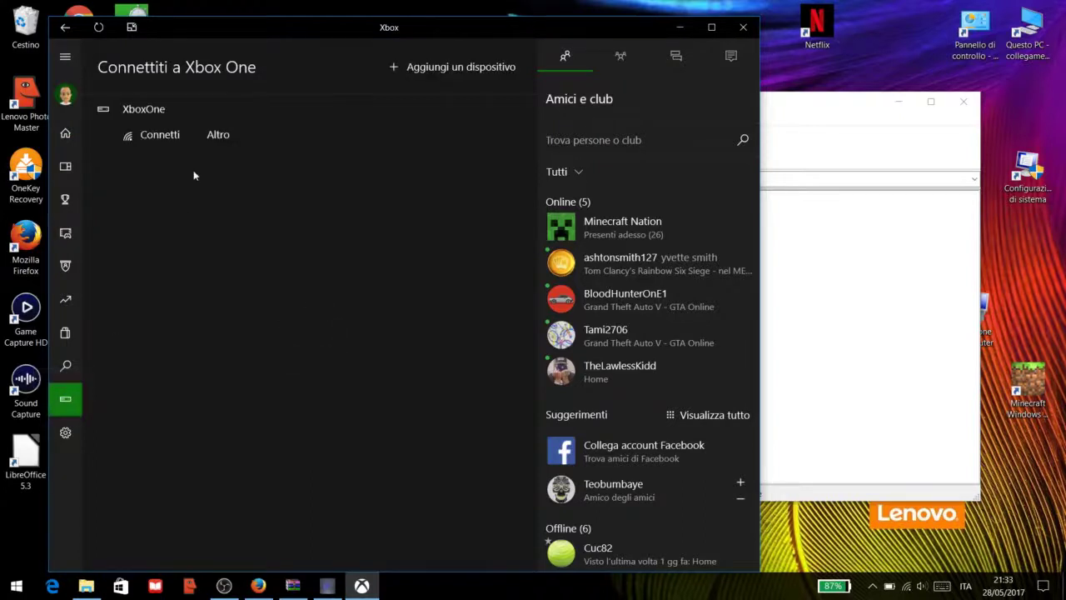
click(164, 135)
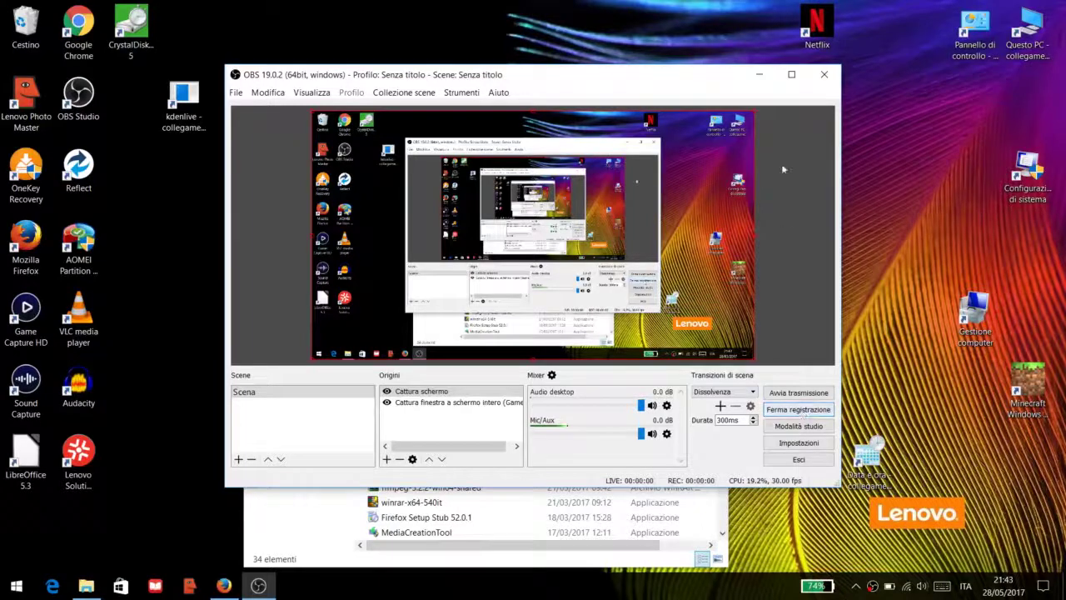
Minimize OBS and create a new folder named "ps3 controller" in the Download folder.
click(760, 75)
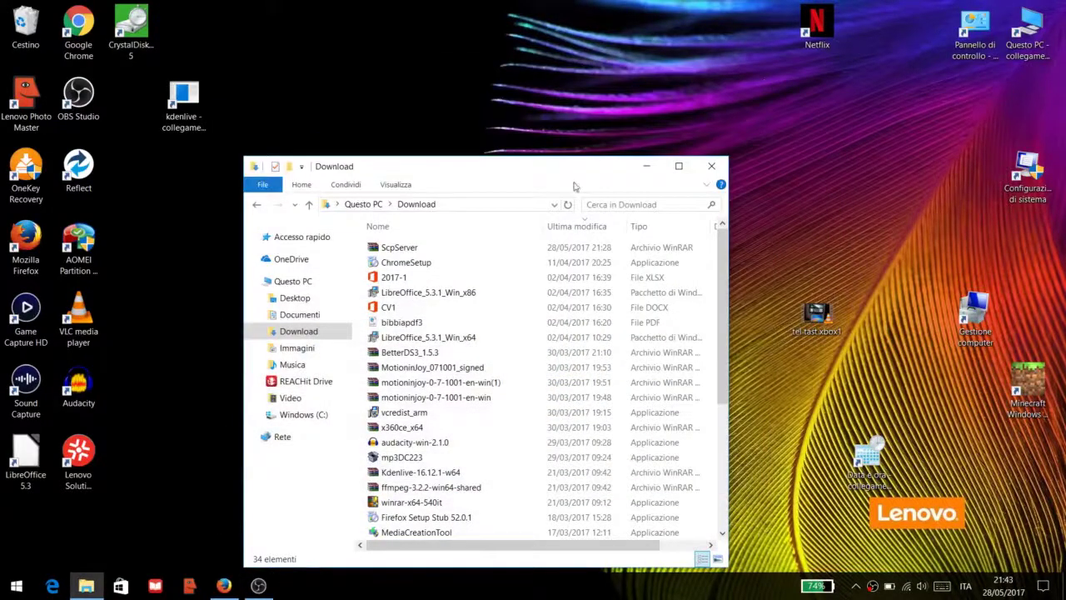
click(399, 248)
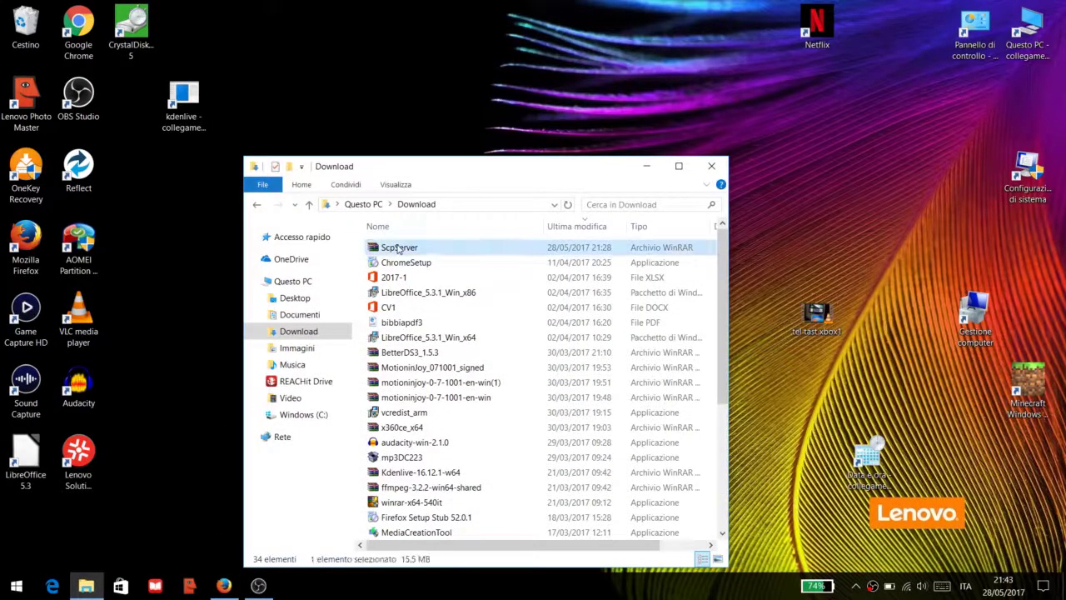
right_click(713, 323)
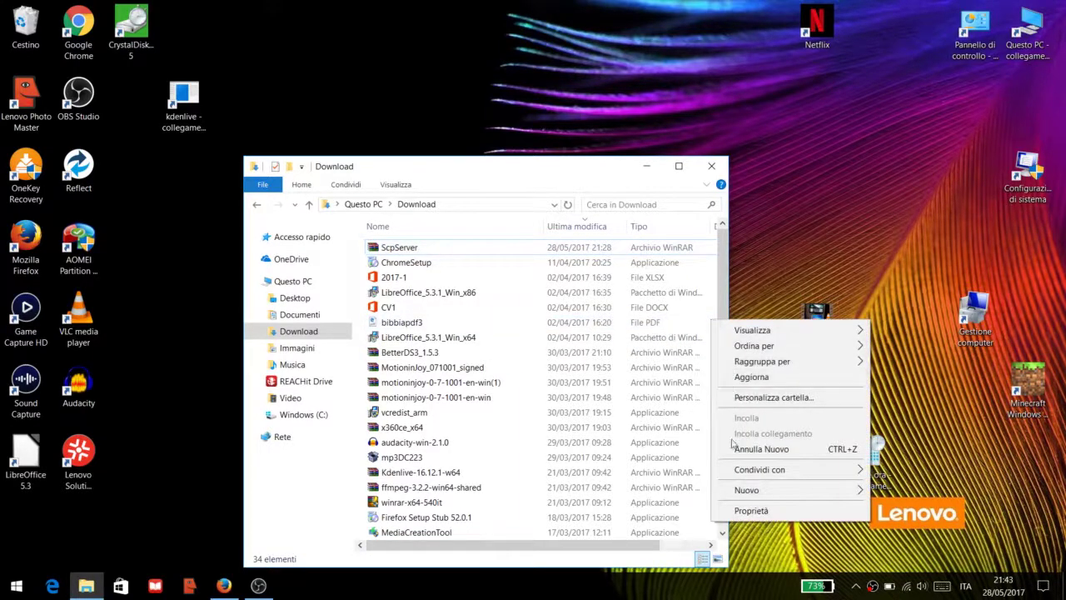
mouse_move(761, 490)
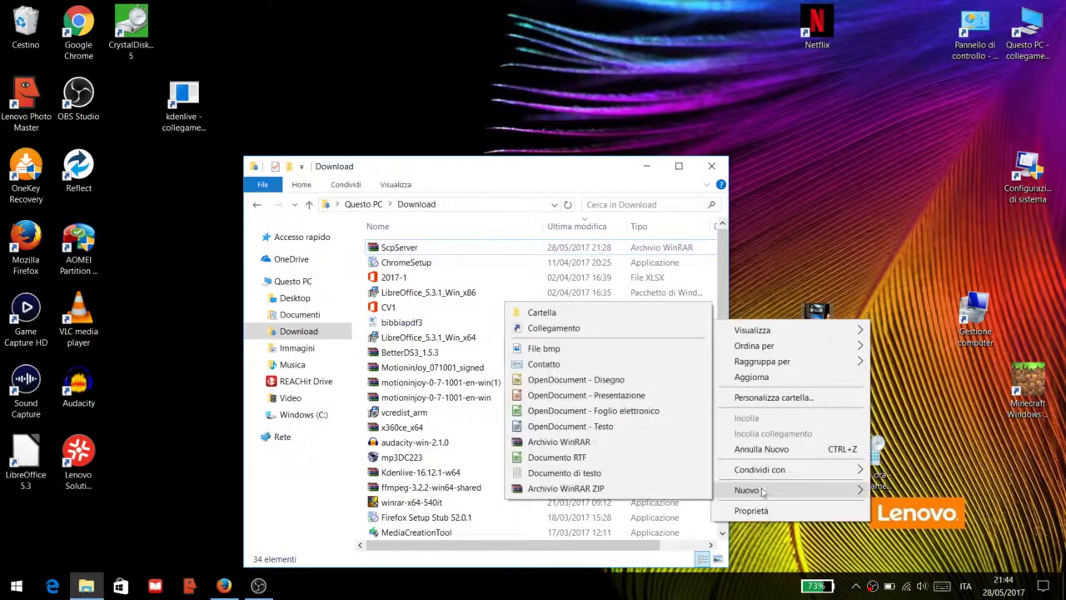
click(617, 314)
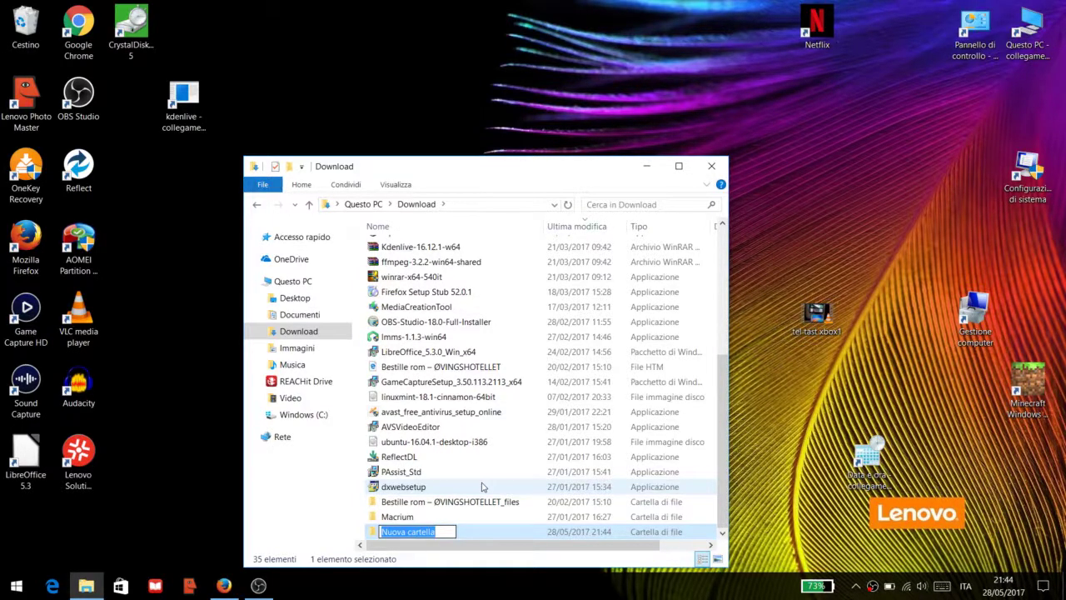
text(ps3 controll)
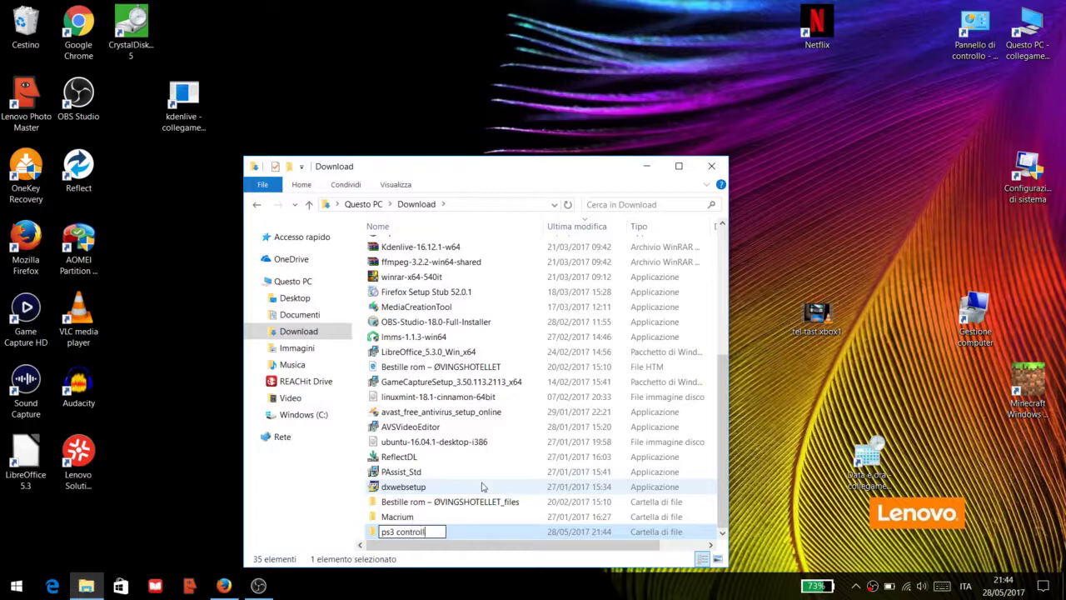
text(er)
key(Return)
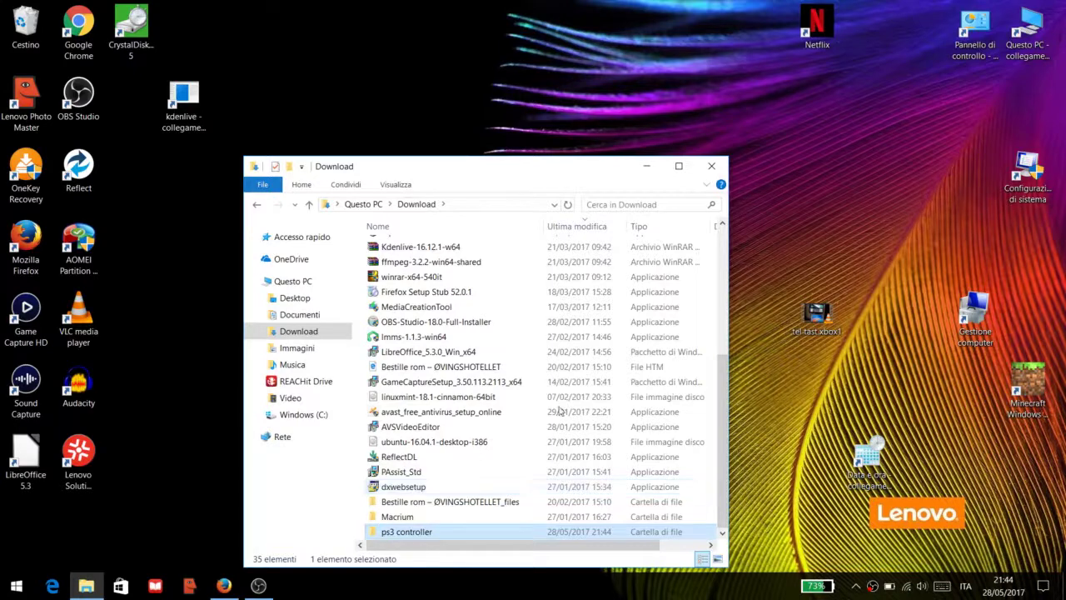
Extract the ScpServer archive from Download into the "ps3 controller" folder.
scroll(607, 360, up, 5)
click(434, 249)
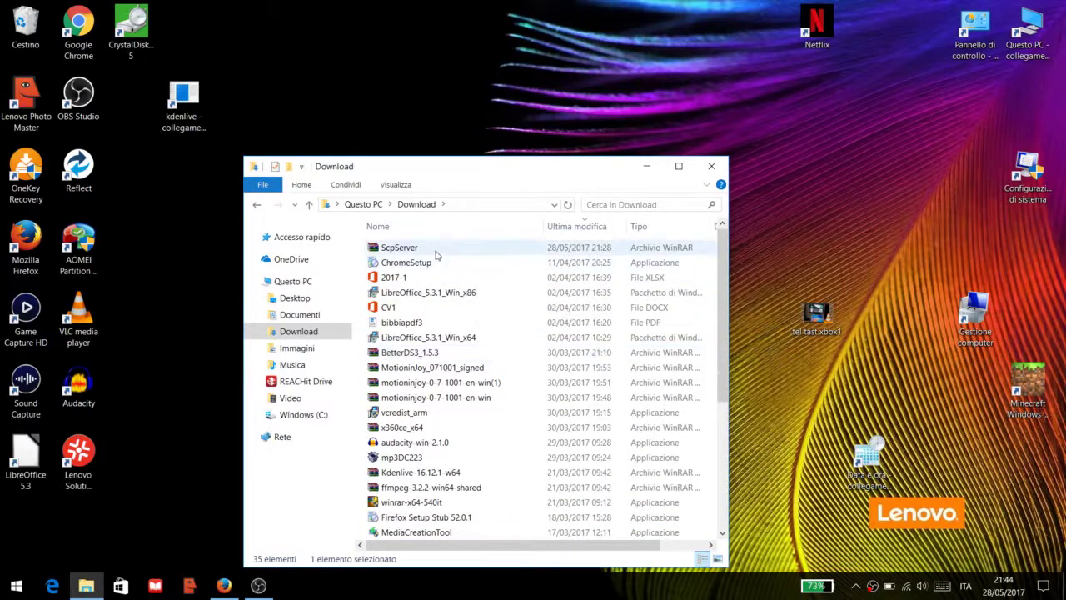
right_click(435, 254)
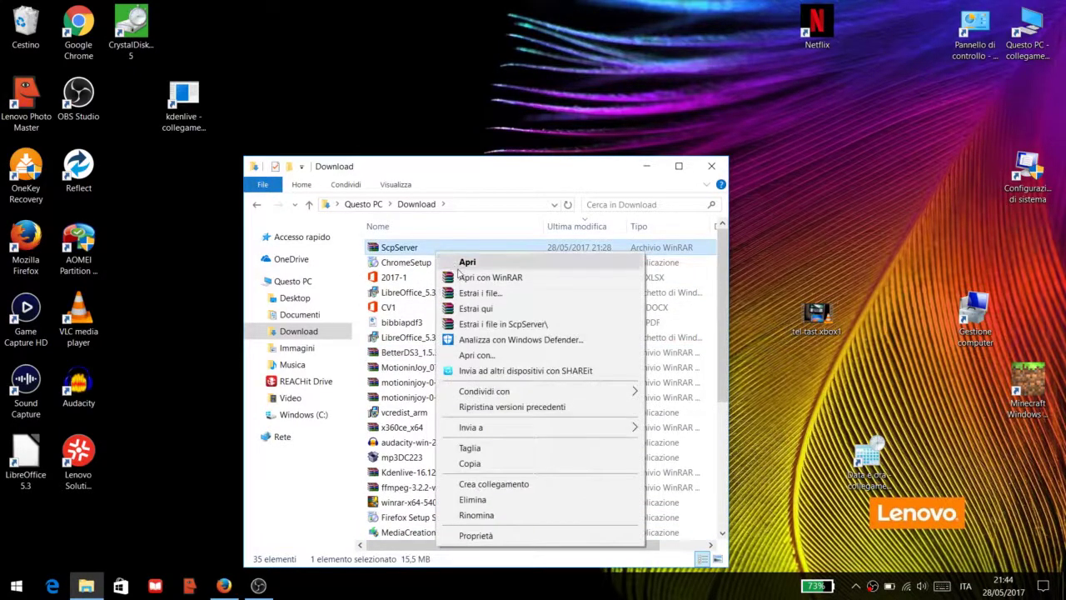
click(473, 295)
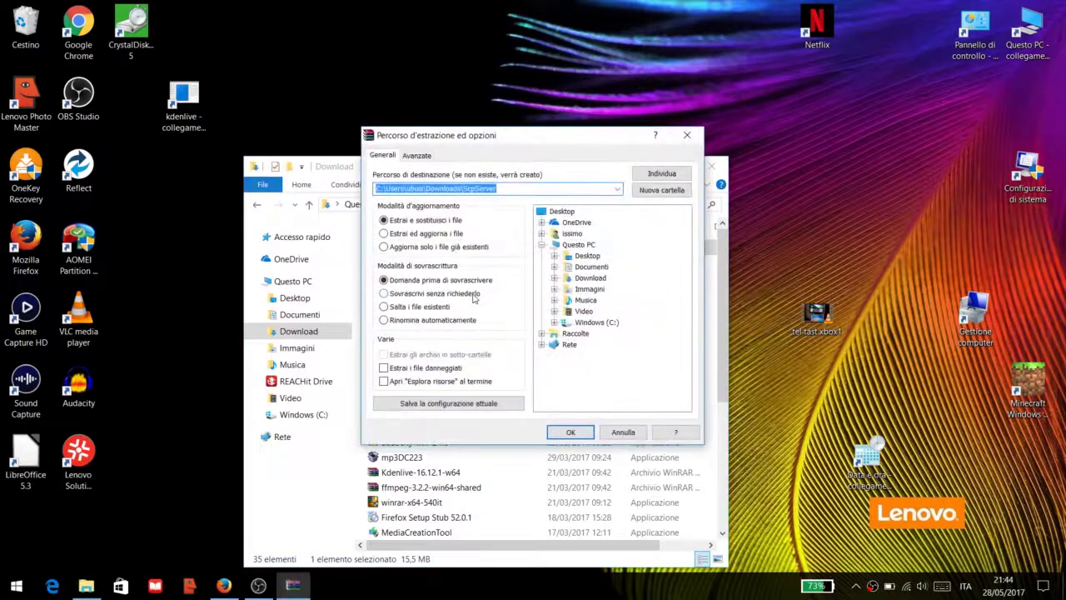
click(555, 277)
click(590, 312)
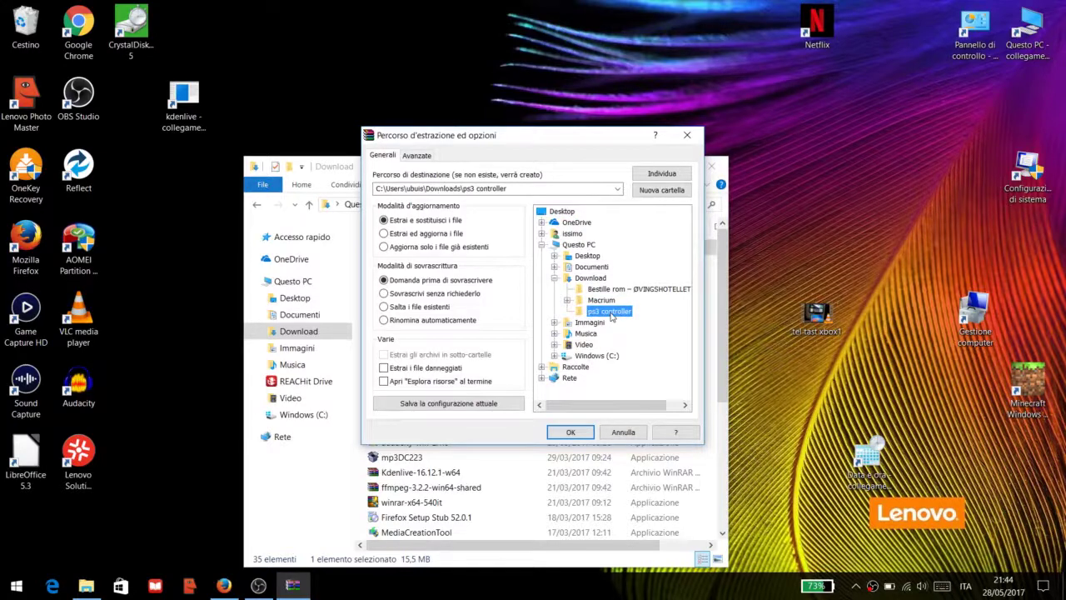
click(564, 435)
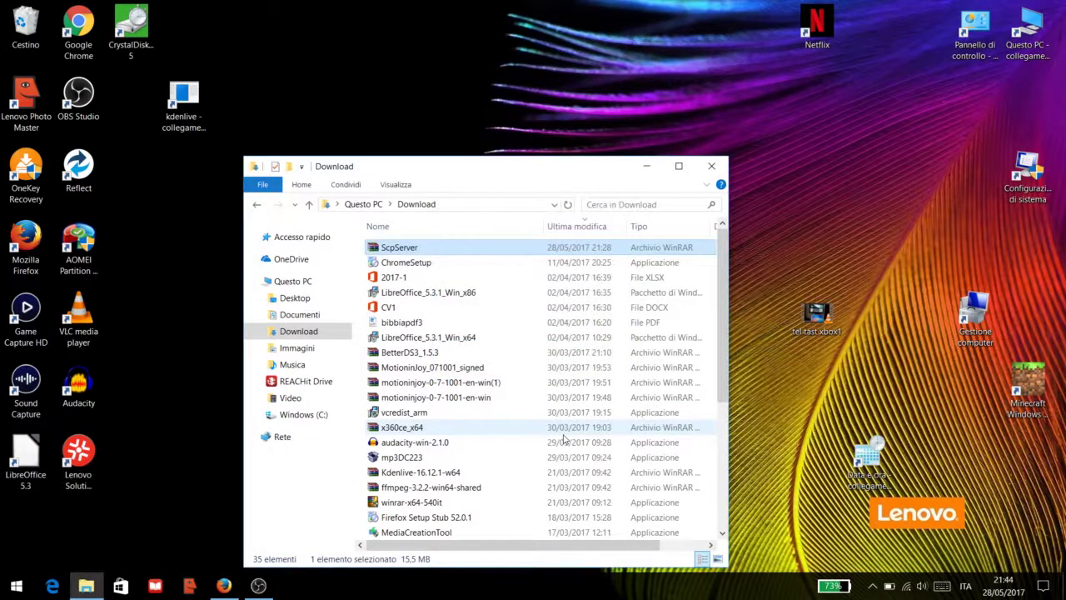
Open the bin folder inside the extracted ScpServer folder in "ps3 controller".
scroll(563, 439, down, 5)
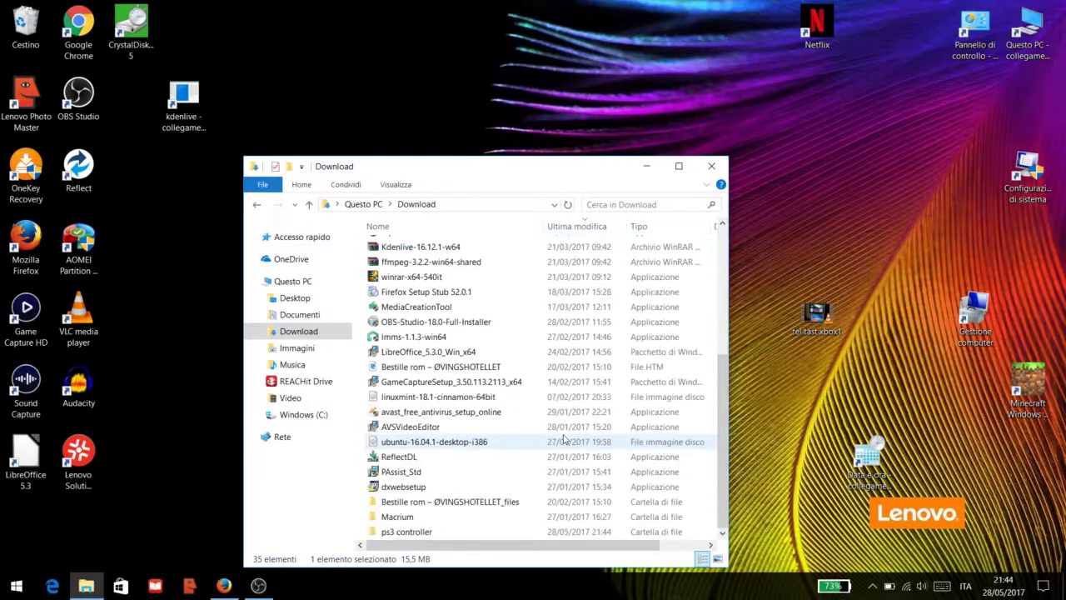
double_click(426, 533)
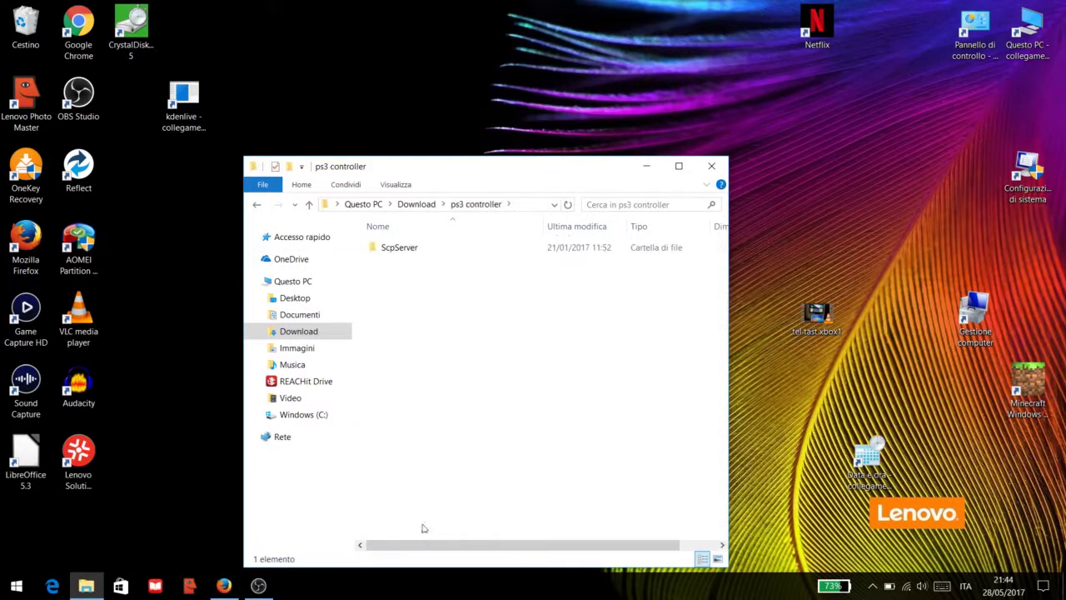
double_click(419, 250)
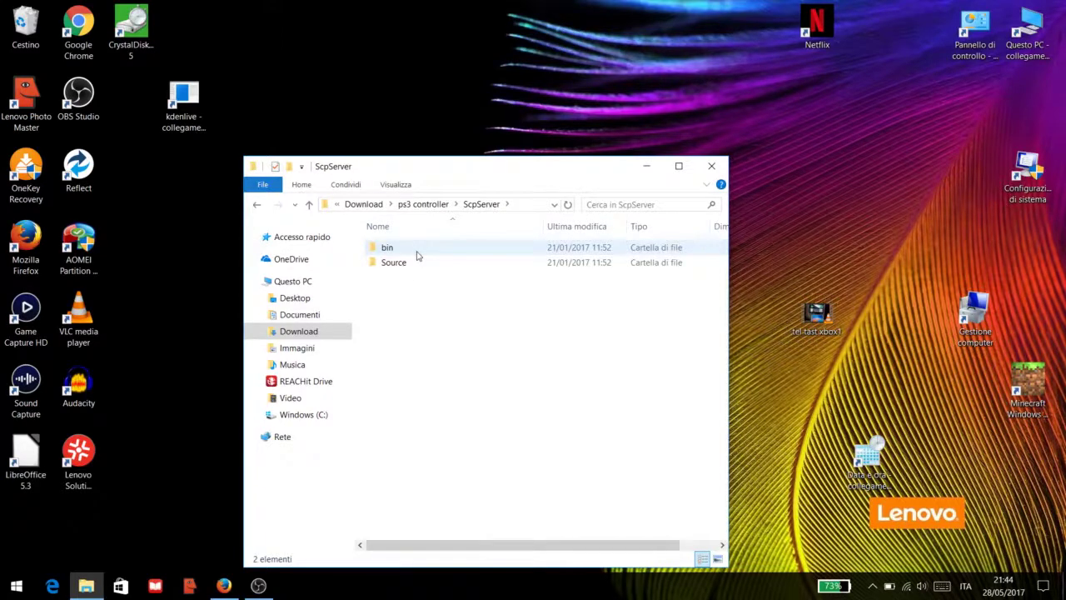
double_click(416, 250)
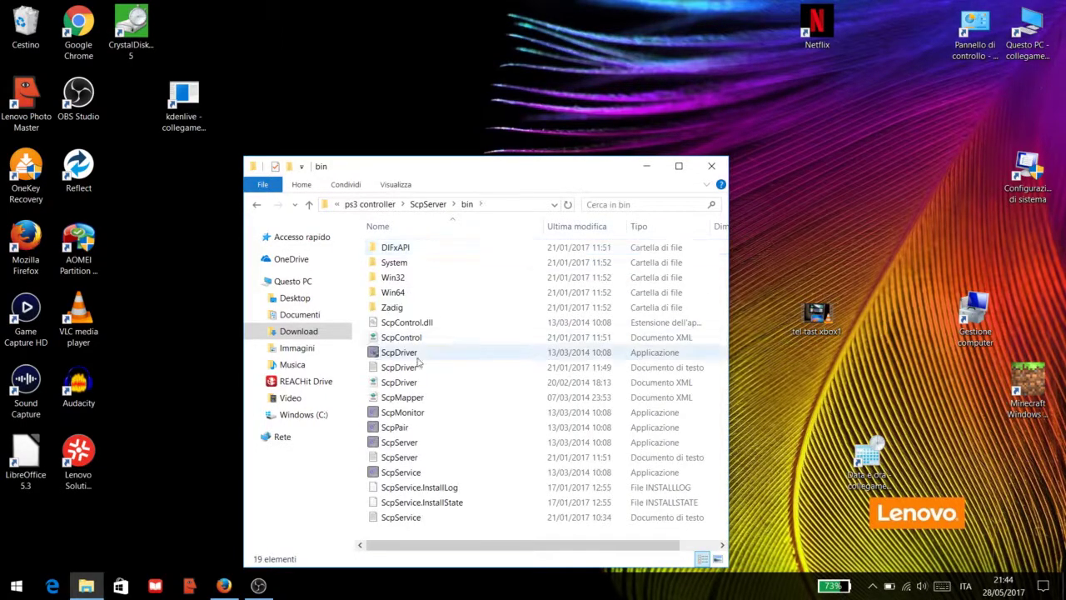
Run the ScpServer application from the bin folder, stop the server and close its window.
double_click(432, 447)
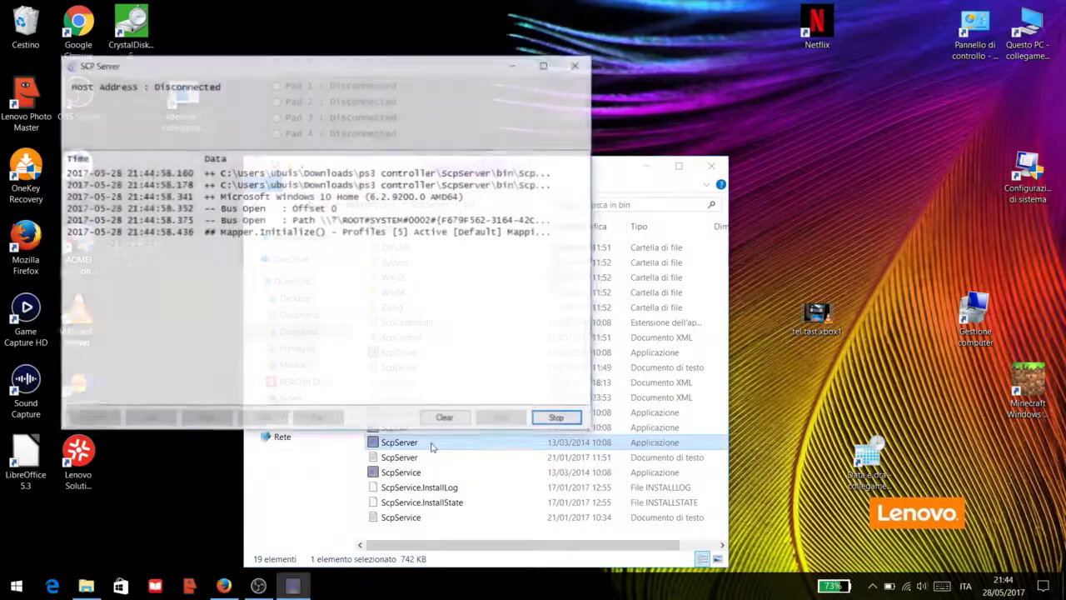
click(558, 419)
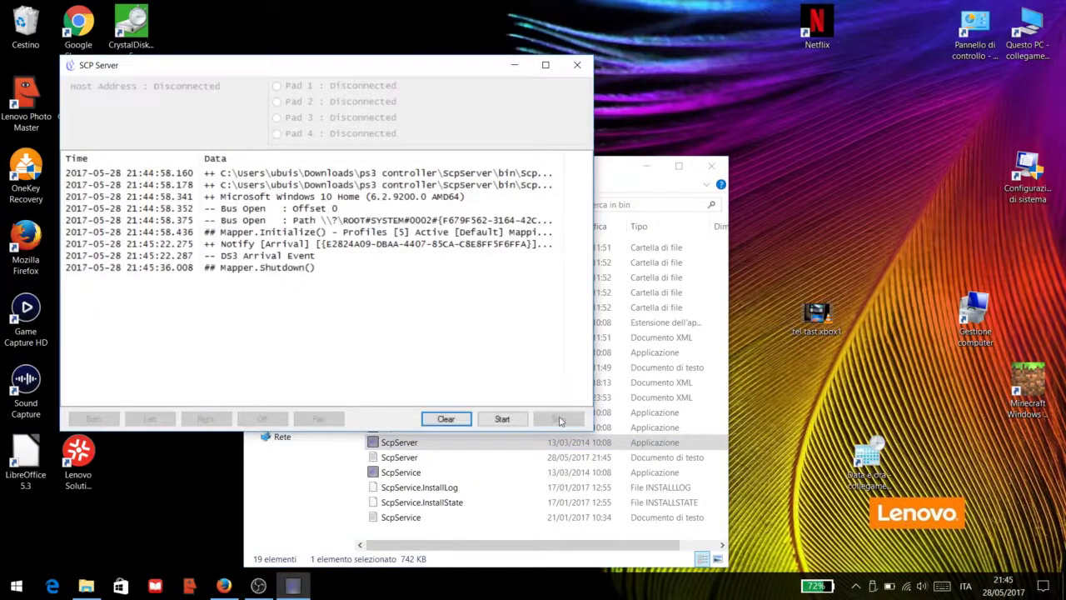
click(577, 64)
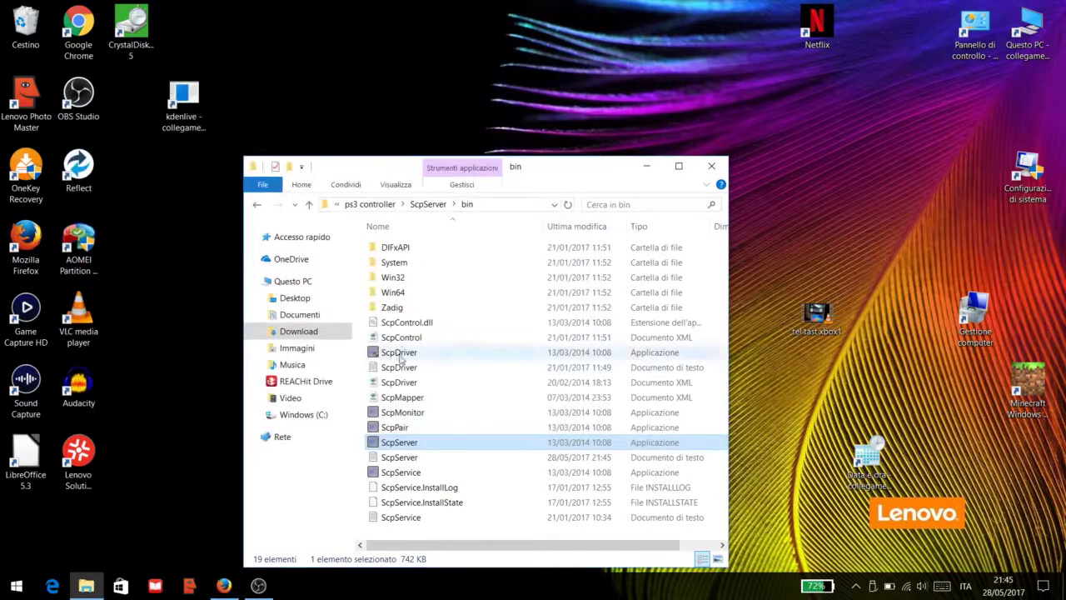
Create a shortcut to the ScpServer application in the bin folder and move it to the desktop.
click(399, 446)
key(Escape)
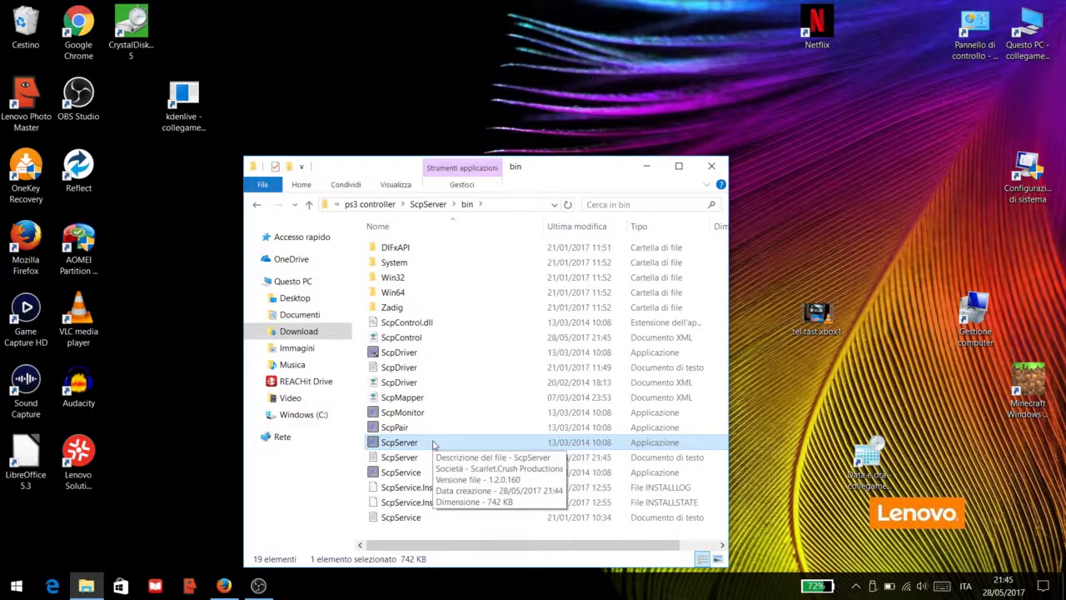
right_click(432, 444)
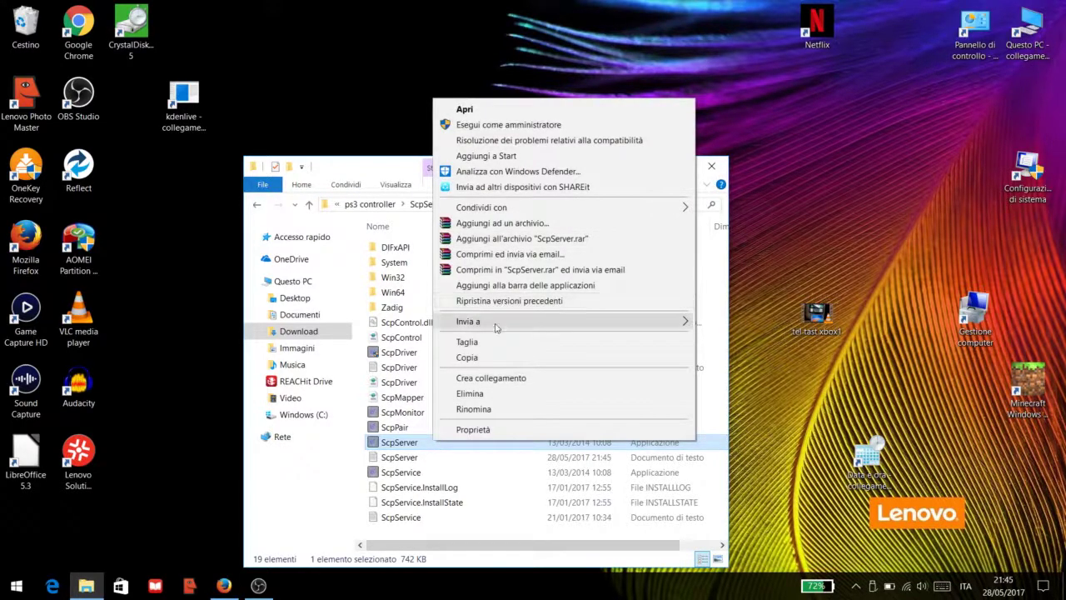
click(485, 377)
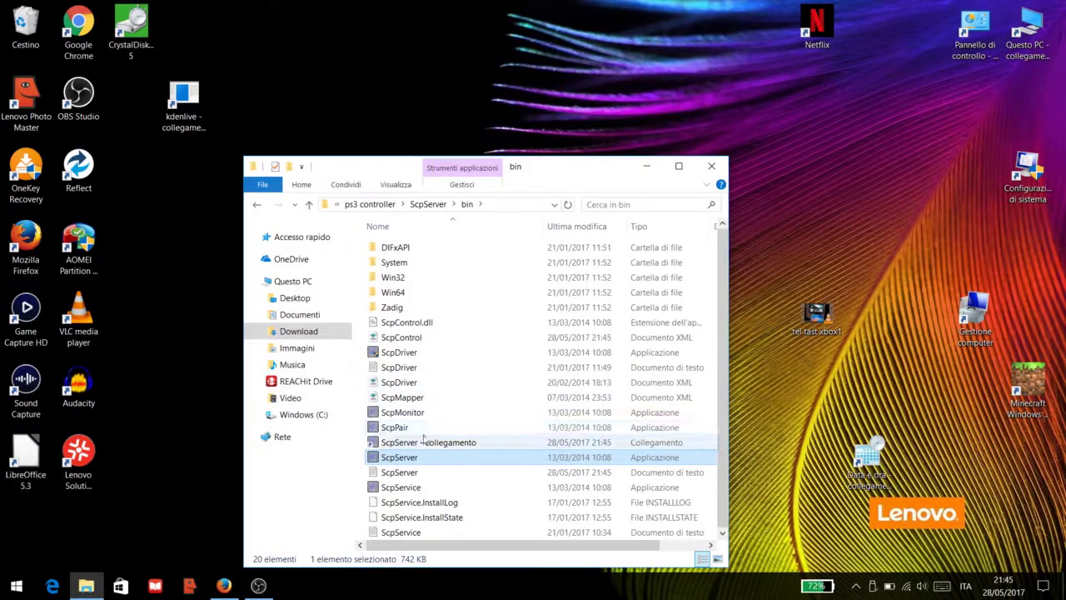
drag(420, 444, 330, 62)
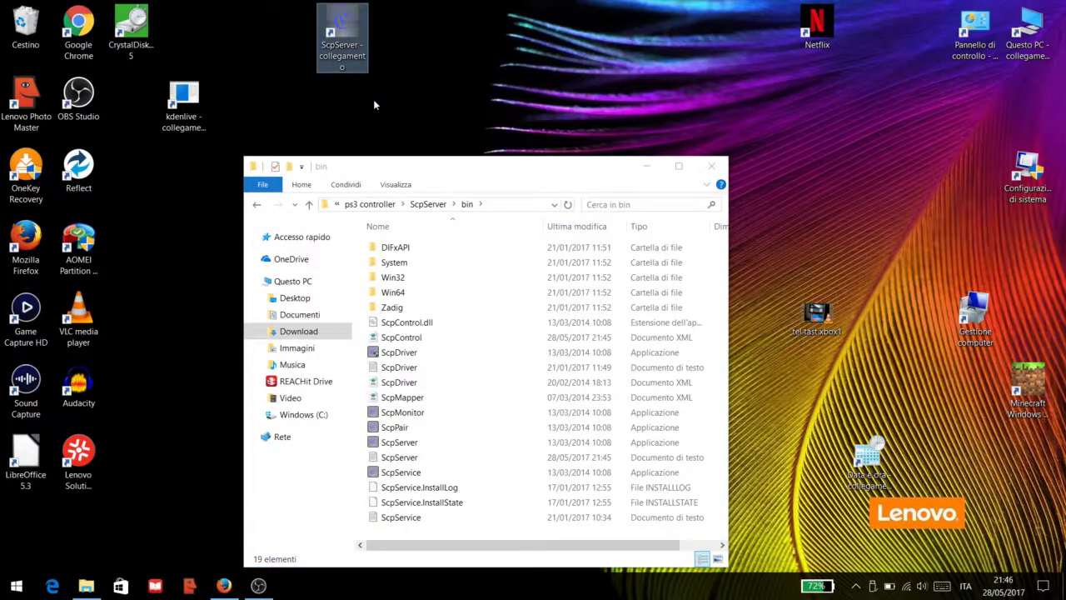
Close the bin folder window and place the ScpServer shortcut below the LibreOffice 5.3 icon on the desktop.
click(711, 166)
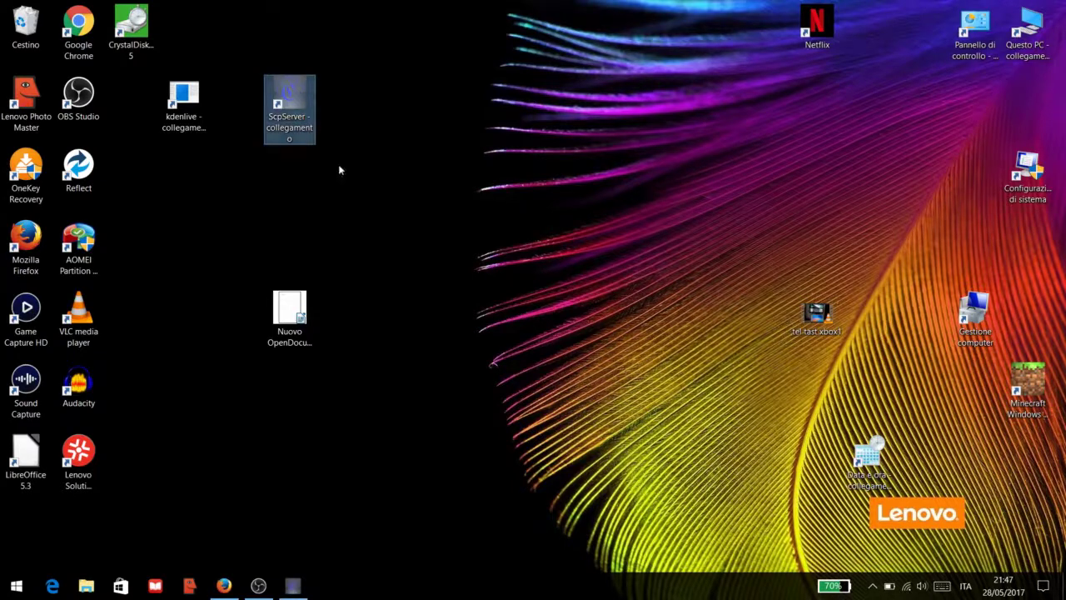
drag(290, 110, 42, 534)
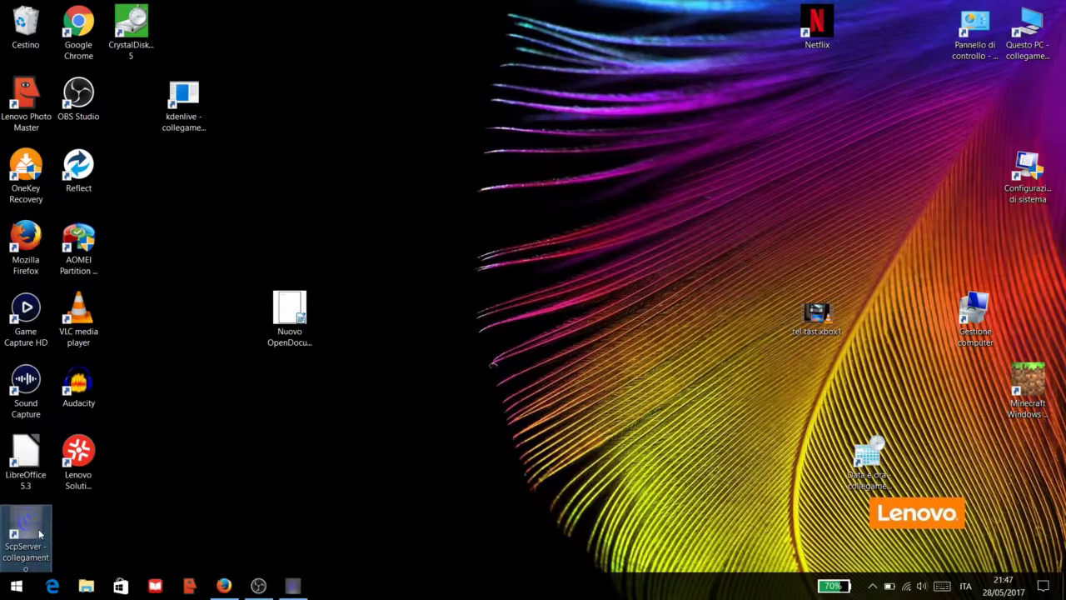
click(82, 535)
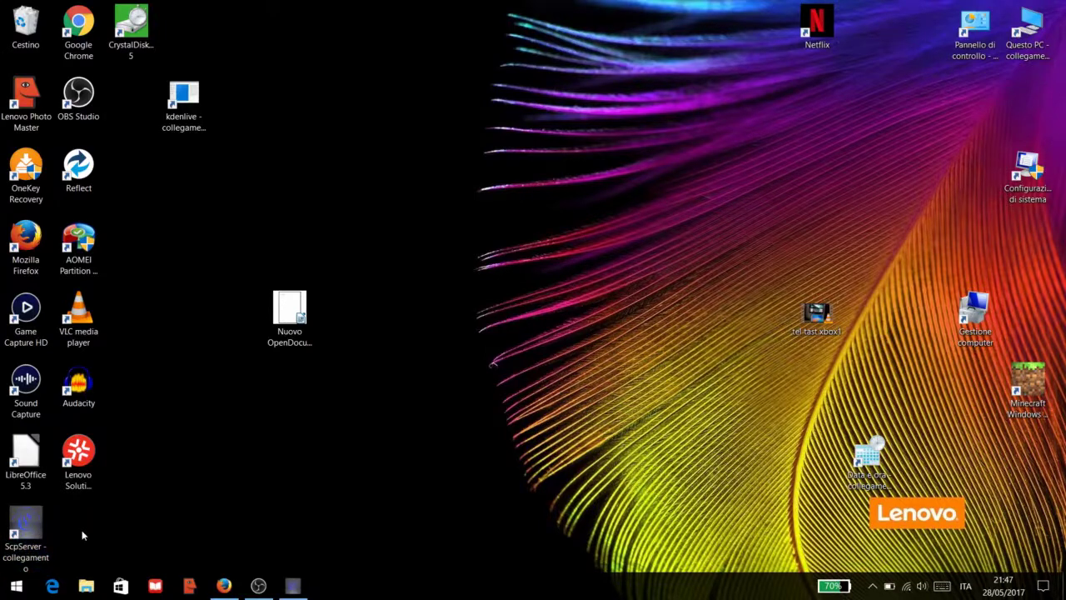